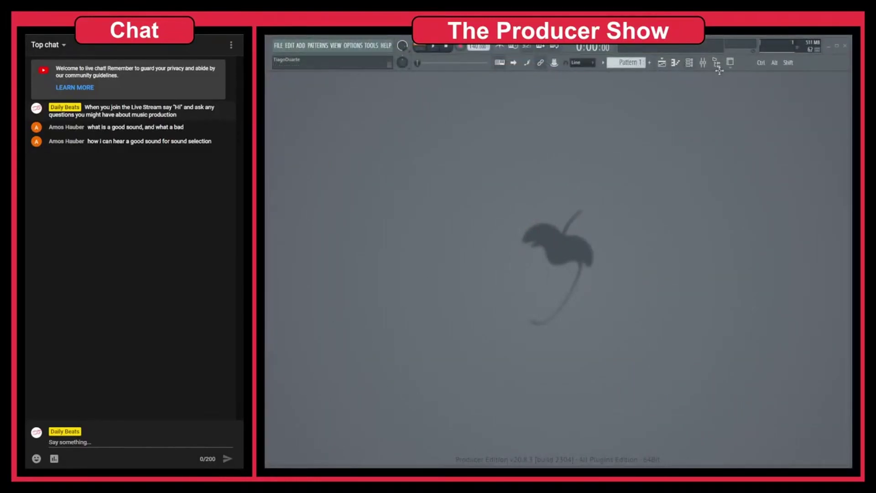
- Show the mixer and browse the effect menu of the Master track's first slot
{"action": "left_click", "coordinate": [705, 64]}
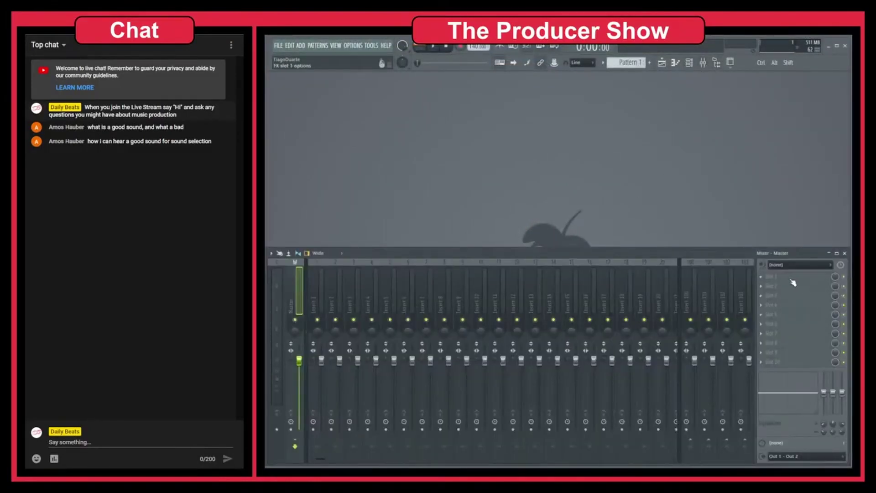
{"action": "left_click", "coordinate": [792, 279]}
{"action": "mouse_move", "coordinate": [723, 267]}
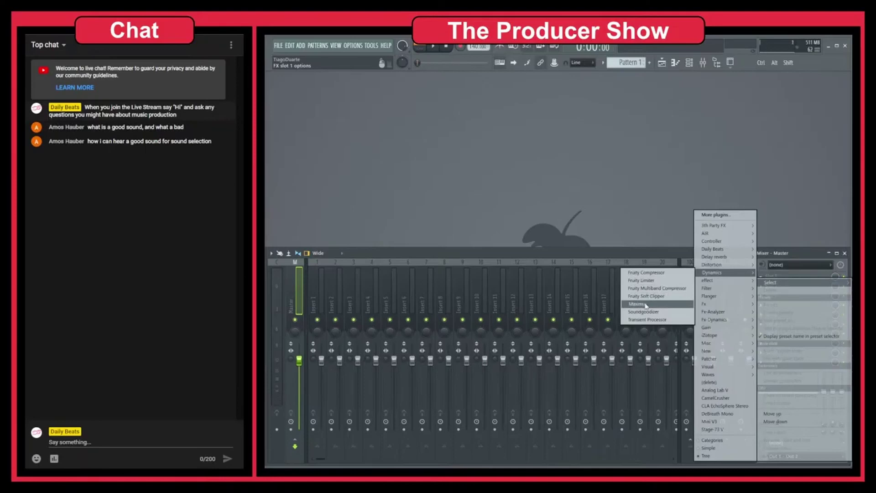
- Set mixer Insert 1's audio input to In 1
{"action": "left_click", "coordinate": [600, 256]}
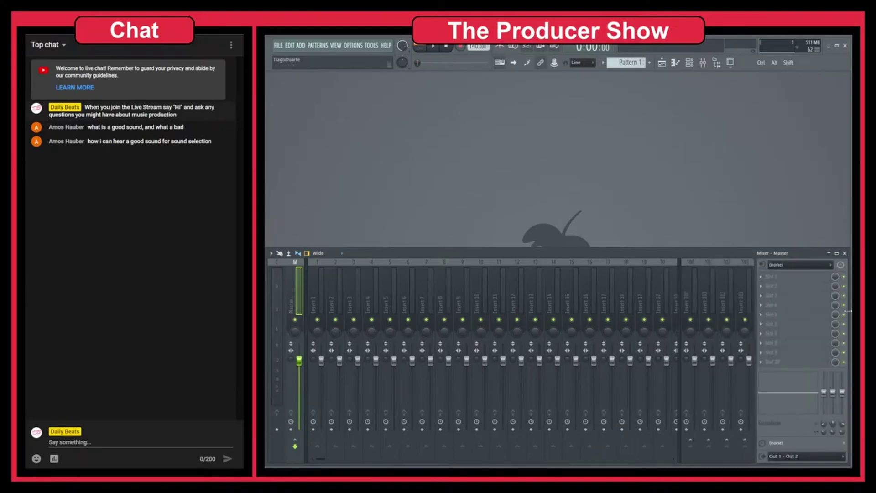
{"action": "left_click", "coordinate": [315, 295]}
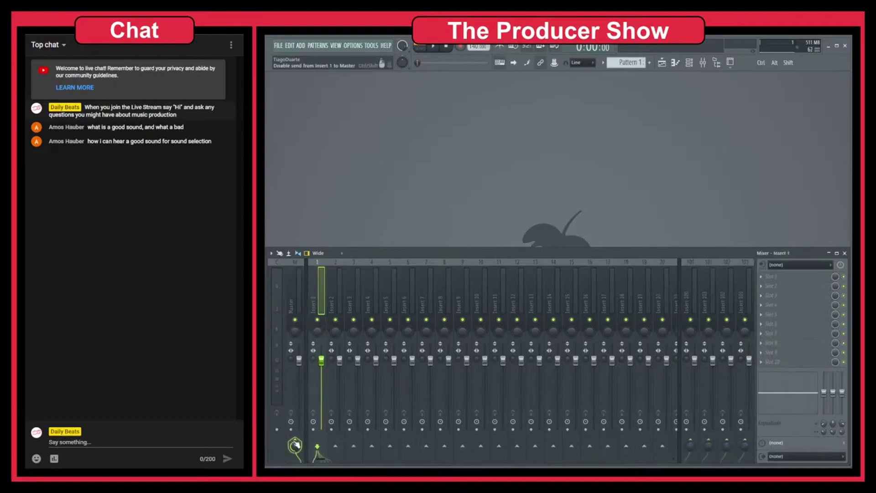
{"action": "left_click", "coordinate": [796, 265]}
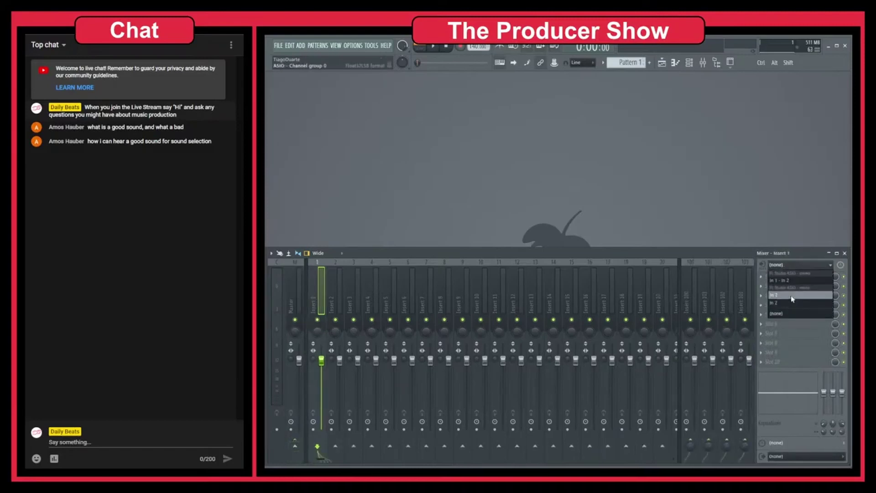
{"action": "left_click", "coordinate": [792, 299]}
- Load Edison into Insert 1's first effect slot and move its window up-left
{"action": "left_click", "coordinate": [779, 278]}
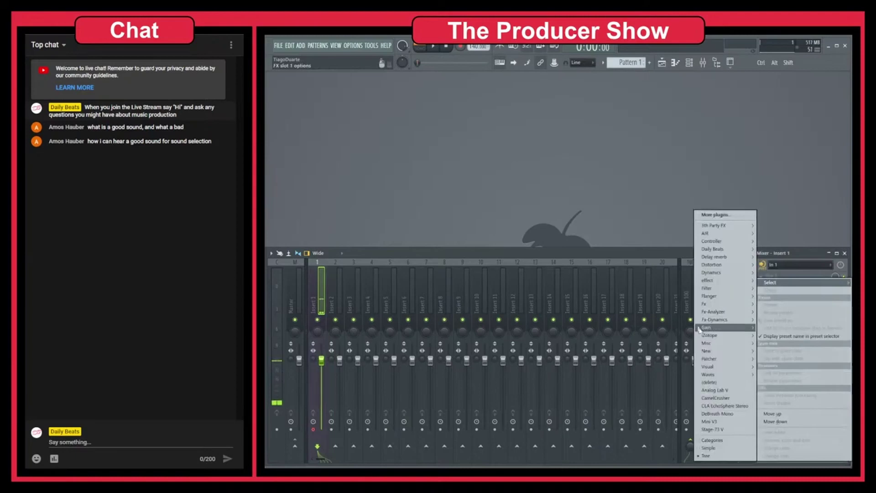
{"action": "mouse_move", "coordinate": [712, 346]}
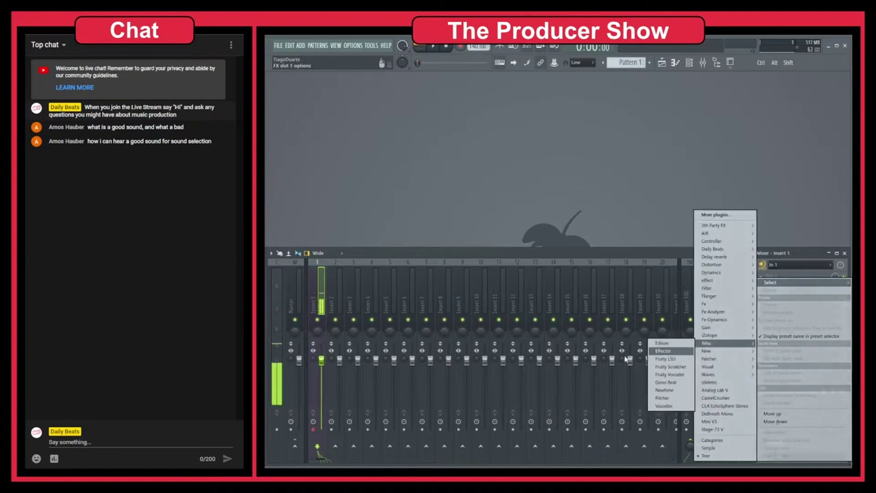
{"action": "left_click", "coordinate": [677, 346]}
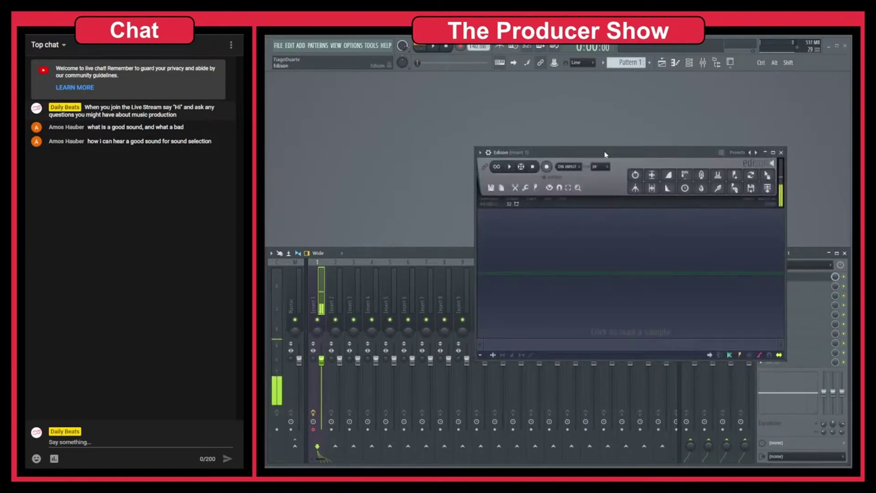
{"action": "left_click_drag", "start_coordinate": [606, 156], "coordinate": [487, 115]}
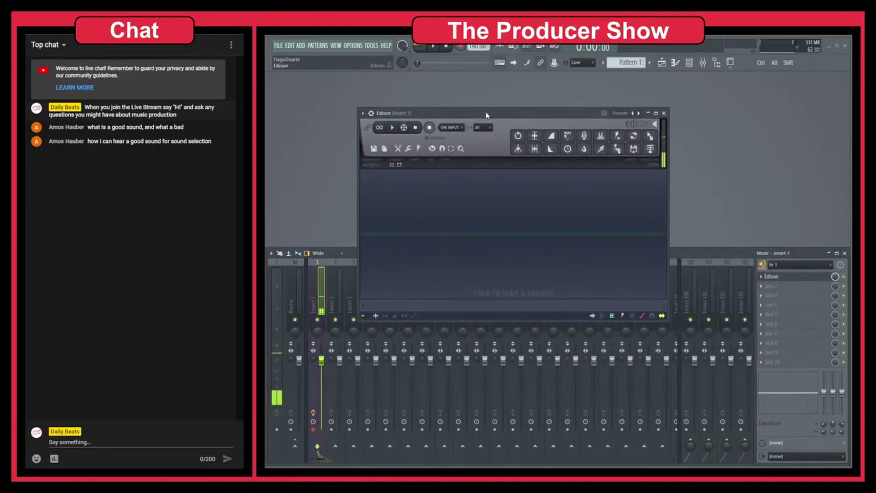
- Set Edison to record on input, record a spoken vocal, and drop it onto Playlist Track 1
{"action": "left_click", "coordinate": [452, 128]}
{"action": "left_click", "coordinate": [452, 160]}
{"action": "left_click", "coordinate": [451, 128]}
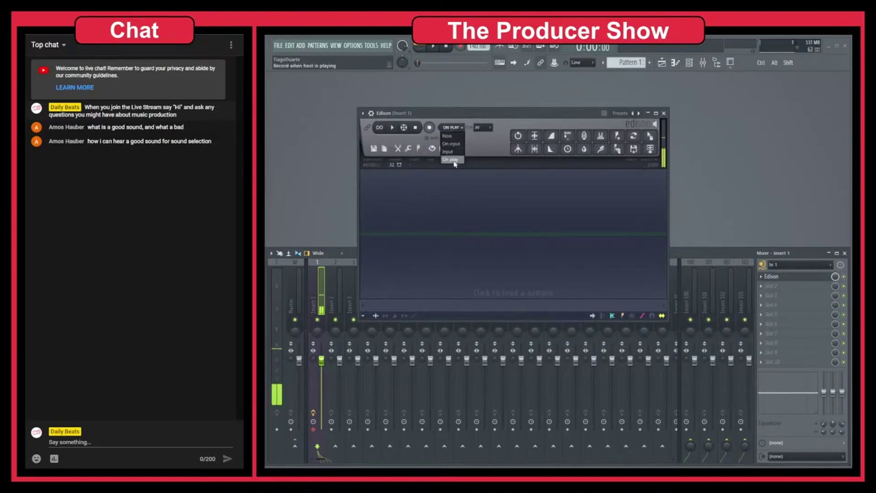
{"action": "left_click", "coordinate": [454, 153]}
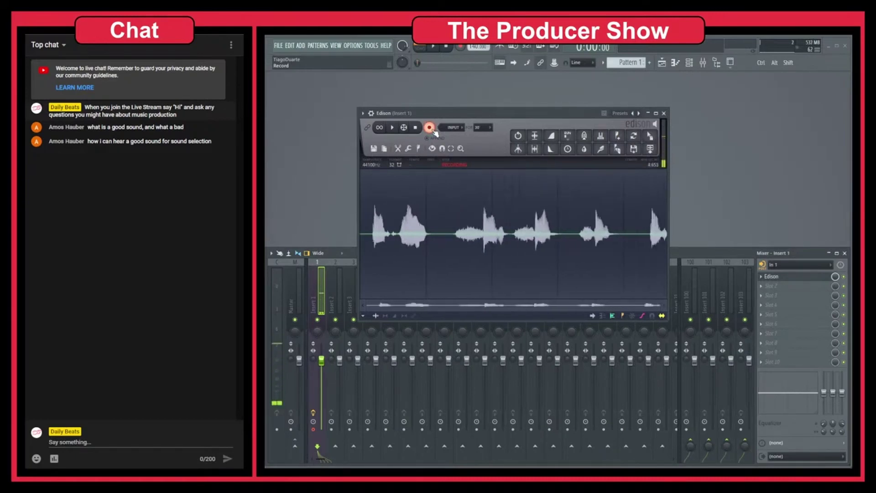
{"action": "left_click", "coordinate": [432, 129]}
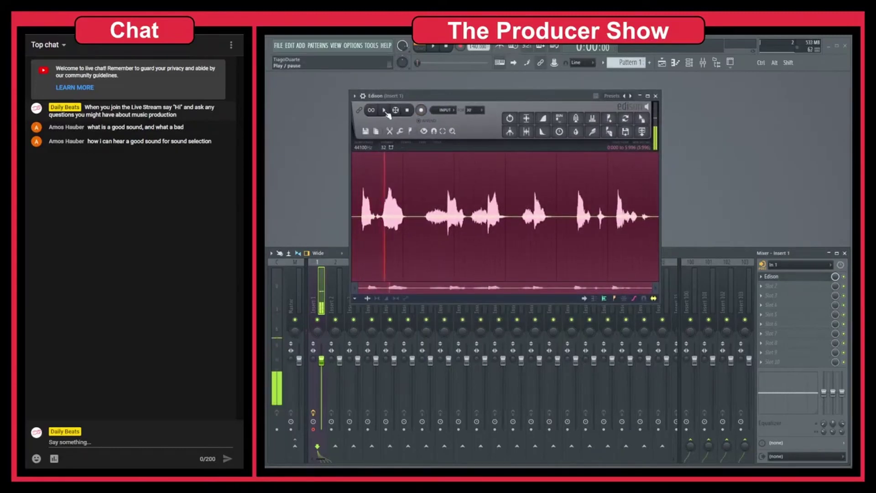
{"action": "left_click_drag", "start_coordinate": [391, 111], "coordinate": [378, 135]}
- Close Edison and route the vocal clip's channel to mixer track 2
{"action": "left_click", "coordinate": [656, 96]}
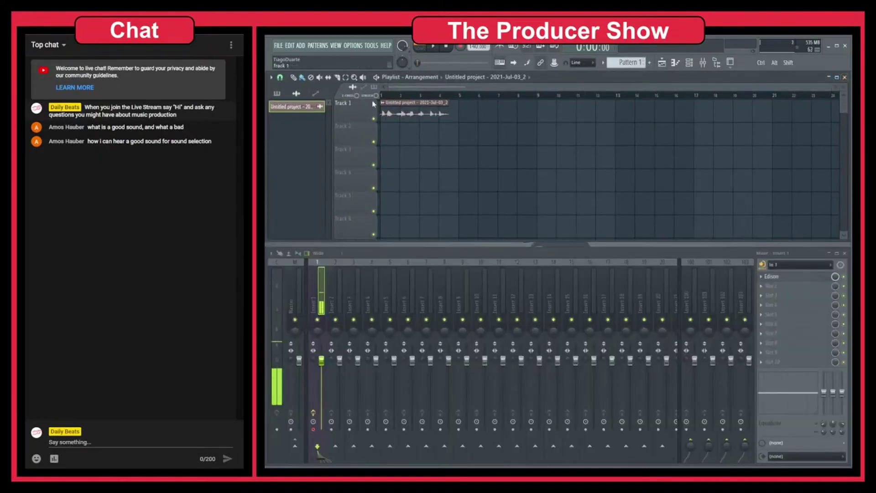
{"action": "double_click", "coordinate": [413, 113]}
{"action": "scroll", "coordinate": [360, 165], "scroll_direction": "up", "scroll_amount": 2}
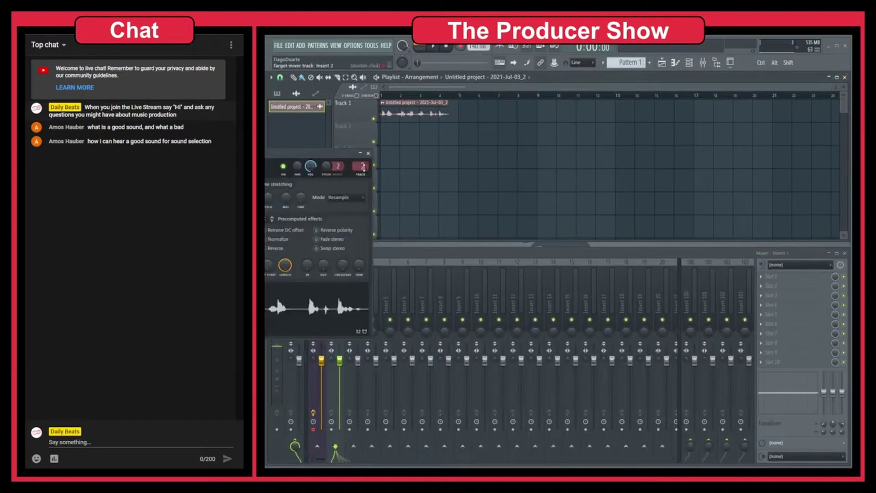
{"action": "left_click", "coordinate": [369, 153]}
- Play the vocal, lower Insert 2's fader to about -2 dB, and close the playlist
{"action": "key", "text": "space"}
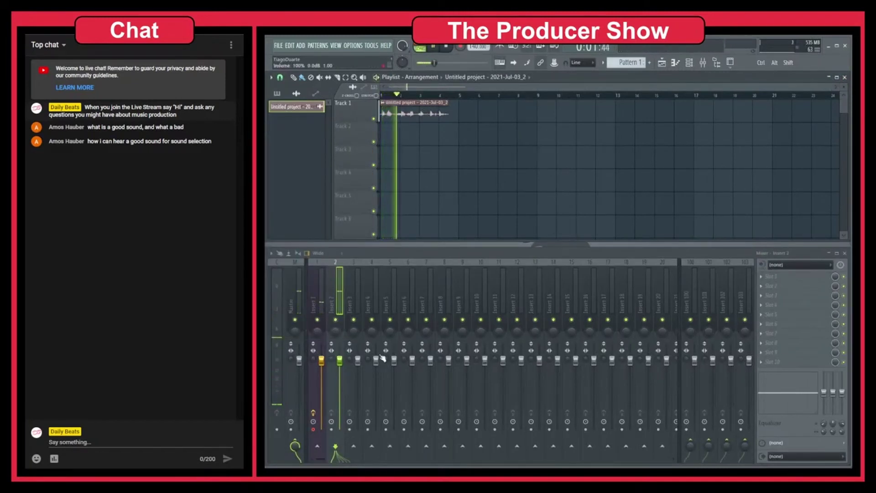
{"action": "left_click_drag", "start_coordinate": [340, 361], "coordinate": [341, 370]}
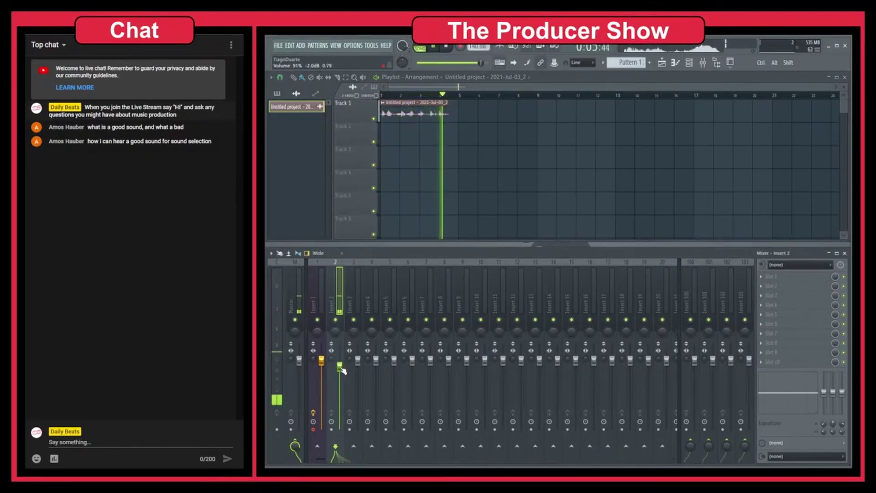
{"action": "key", "text": "space"}
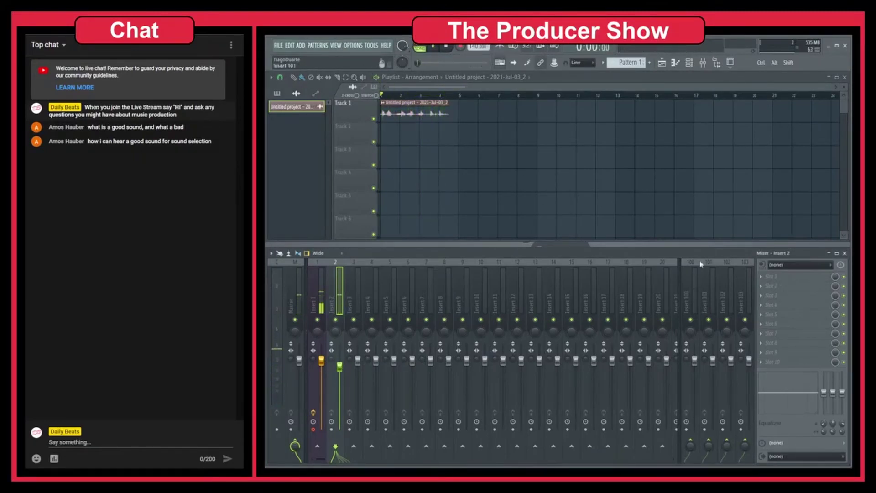
{"action": "left_click", "coordinate": [845, 77]}
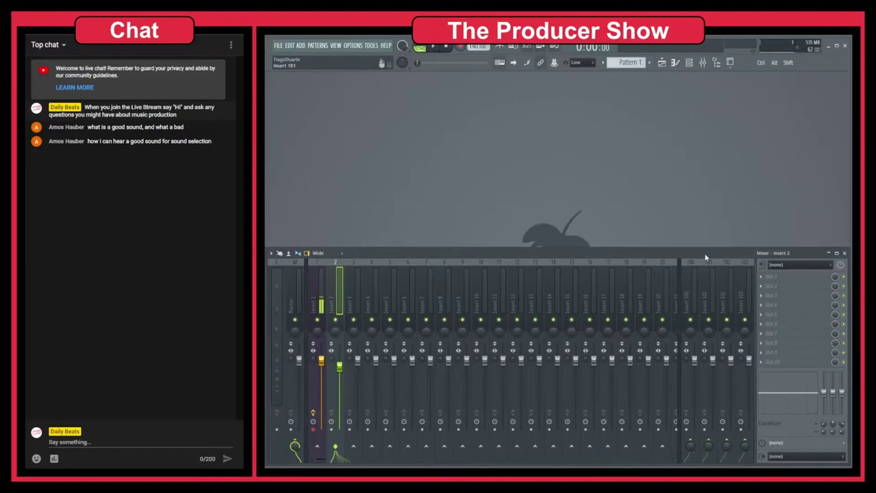
{"action": "left_click", "coordinate": [774, 276]}
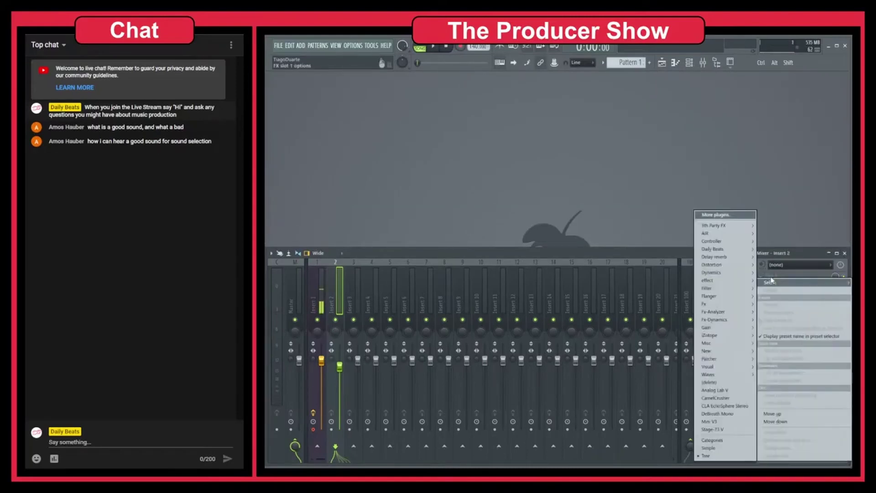
{"action": "mouse_move", "coordinate": [731, 272]}
{"action": "left_click", "coordinate": [637, 304]}
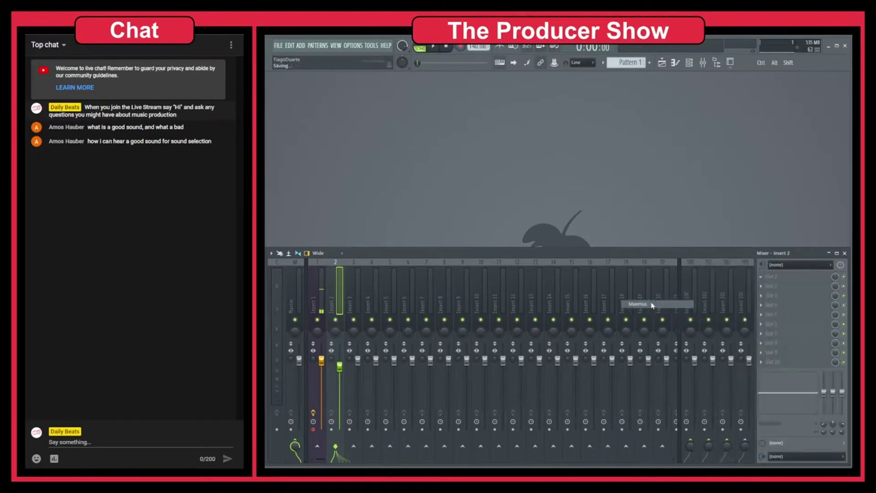
{"action": "left_click_drag", "start_coordinate": [328, 154], "coordinate": [568, 124]}
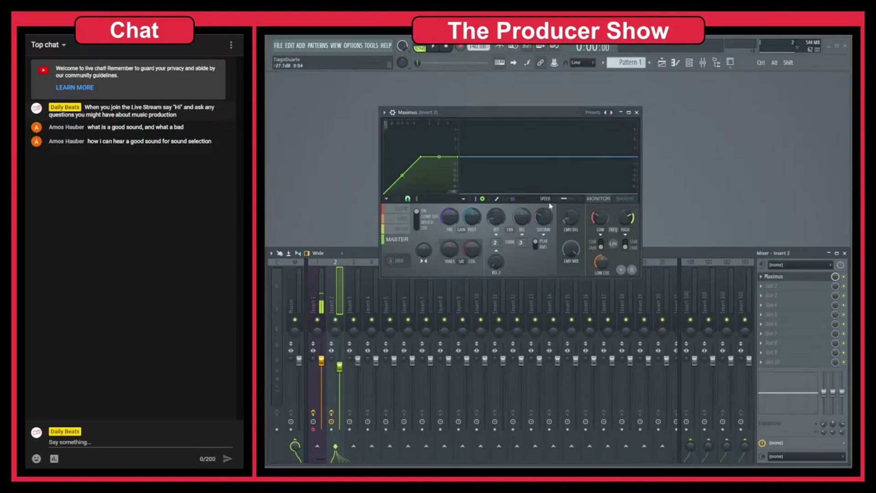
{"action": "left_click", "coordinate": [629, 201]}
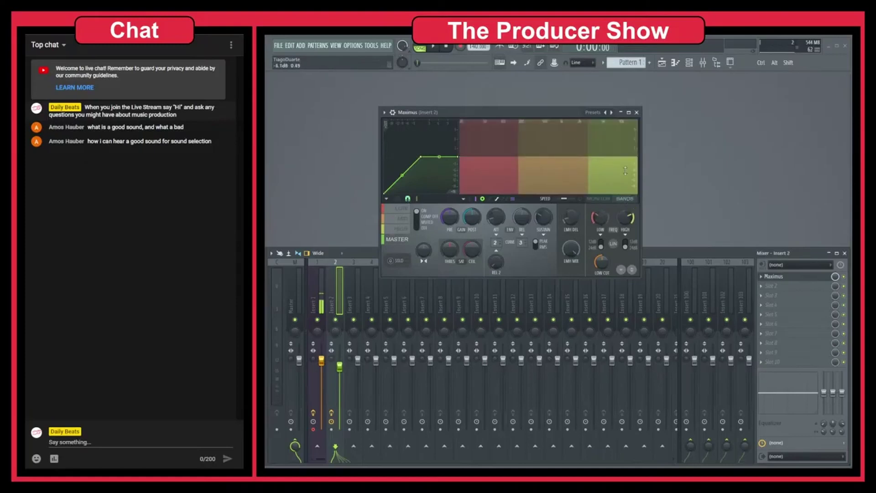
{"action": "left_click", "coordinate": [403, 228]}
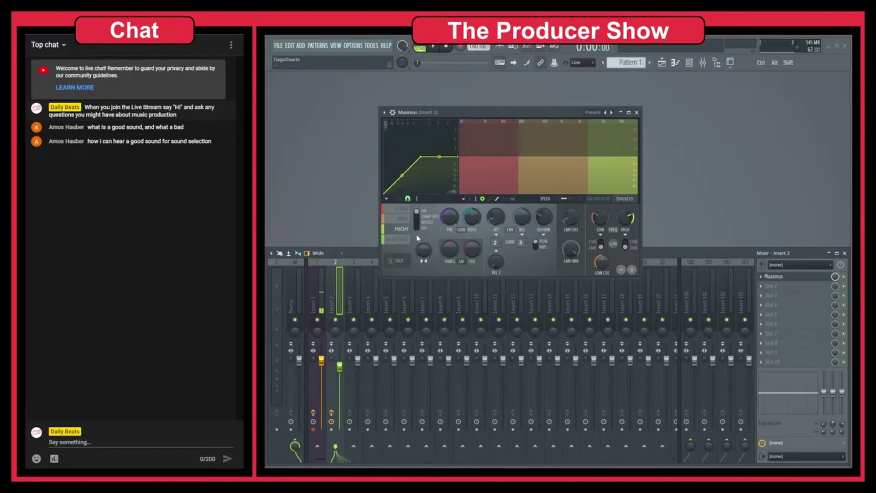
{"action": "left_click", "coordinate": [400, 220]}
{"action": "left_click_drag", "start_coordinate": [413, 214], "coordinate": [418, 223]}
{"action": "left_click", "coordinate": [404, 210]}
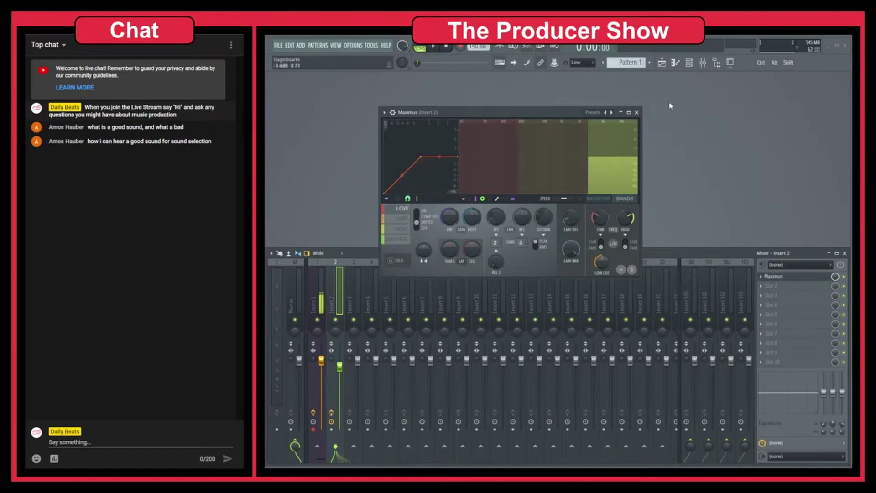
{"action": "left_click_drag", "start_coordinate": [492, 114], "coordinate": [479, 102]}
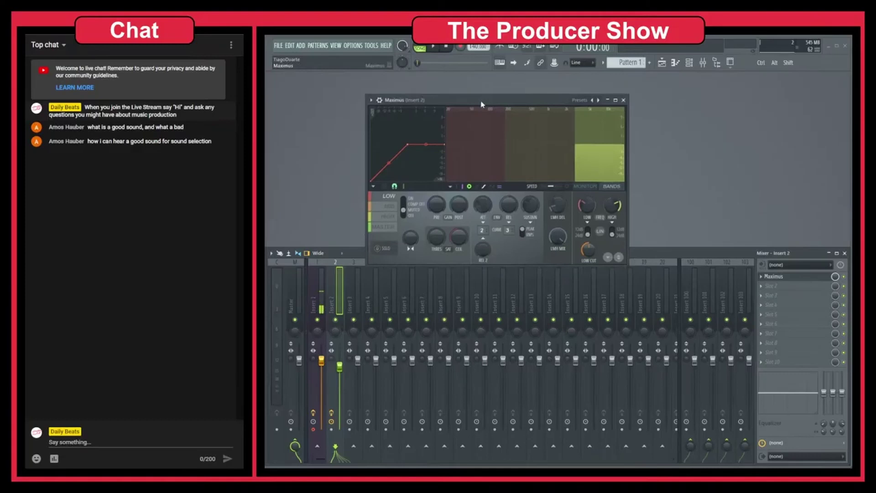
{"action": "key", "text": "space"}
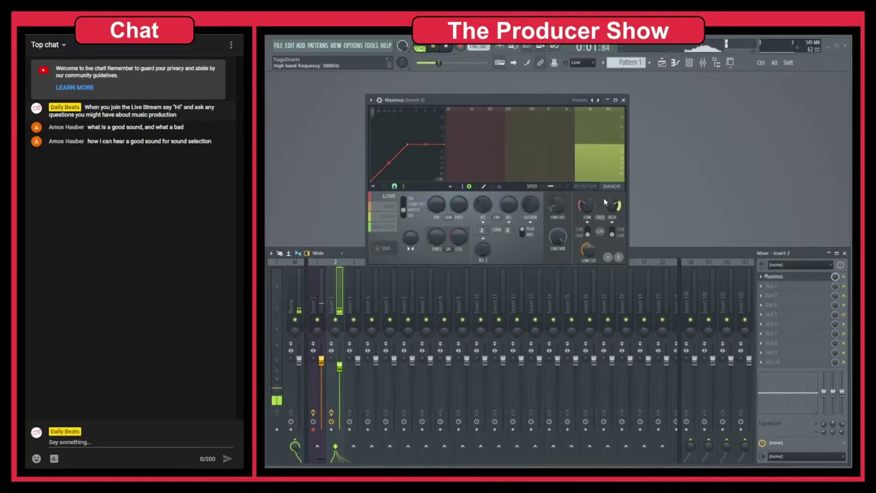
{"action": "key", "text": "space"}
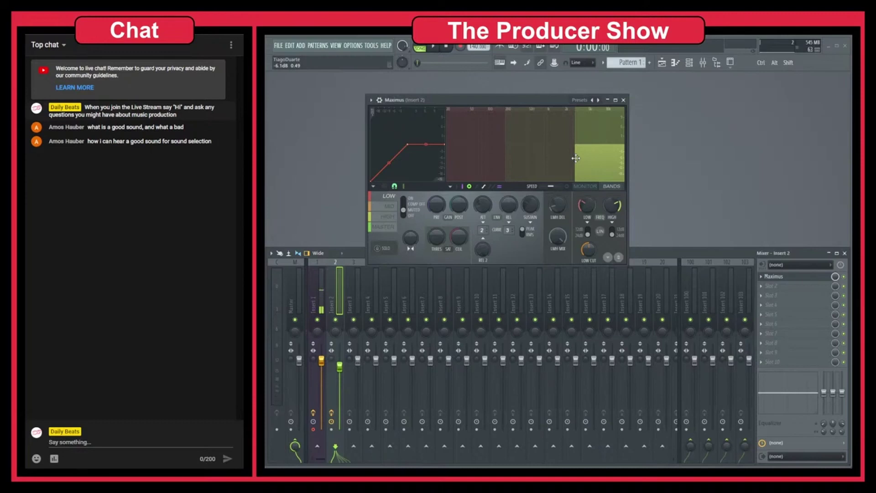
- Turn Maximus's mid band on and set its crossovers to about 5.5 kHz and 10574 Hz
{"action": "left_click", "coordinate": [390, 208]}
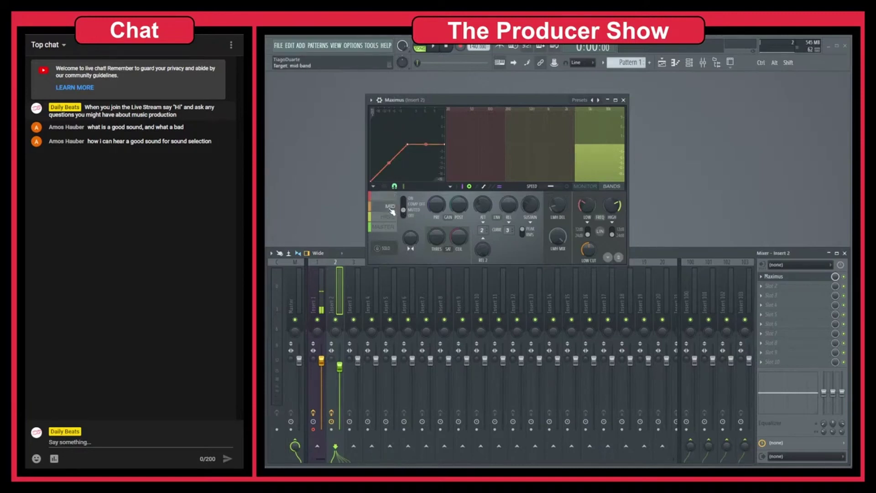
{"action": "mouse_move", "coordinate": [406, 212]}
{"action": "left_mouse_down"}
{"action": "mouse_move", "coordinate": [405, 202]}
{"action": "mouse_move", "coordinate": [406, 215]}
{"action": "left_mouse_up"}
{"action": "left_click", "coordinate": [387, 218]}
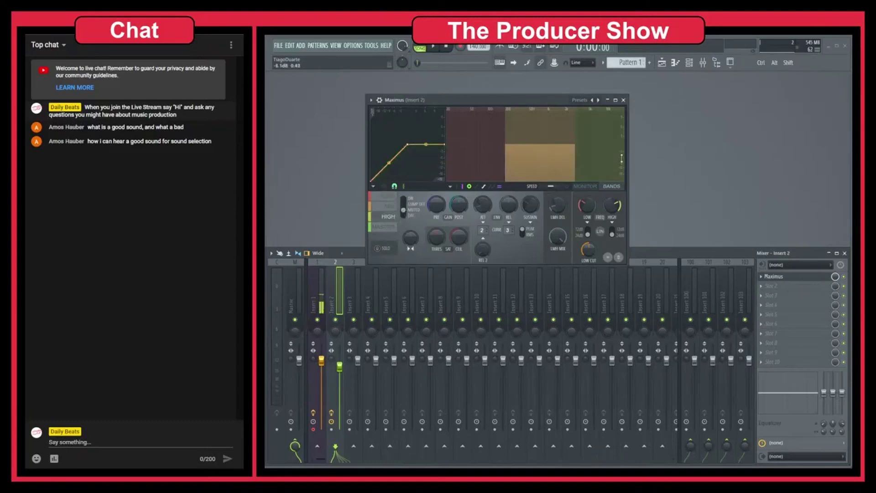
{"action": "scroll", "coordinate": [574, 152], "scroll_direction": "up", "scroll_amount": 5}
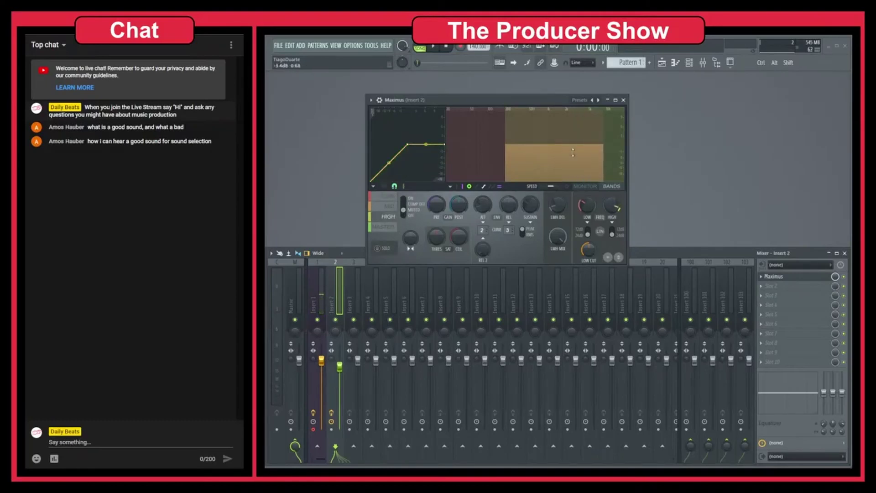
{"action": "left_click_drag", "start_coordinate": [503, 152], "coordinate": [591, 152]}
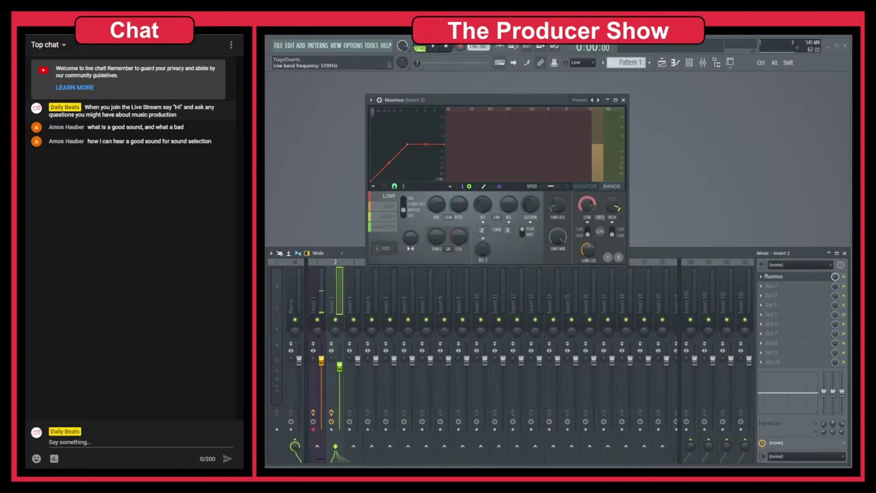
{"action": "left_click_drag", "start_coordinate": [613, 207], "coordinate": [613, 201]}
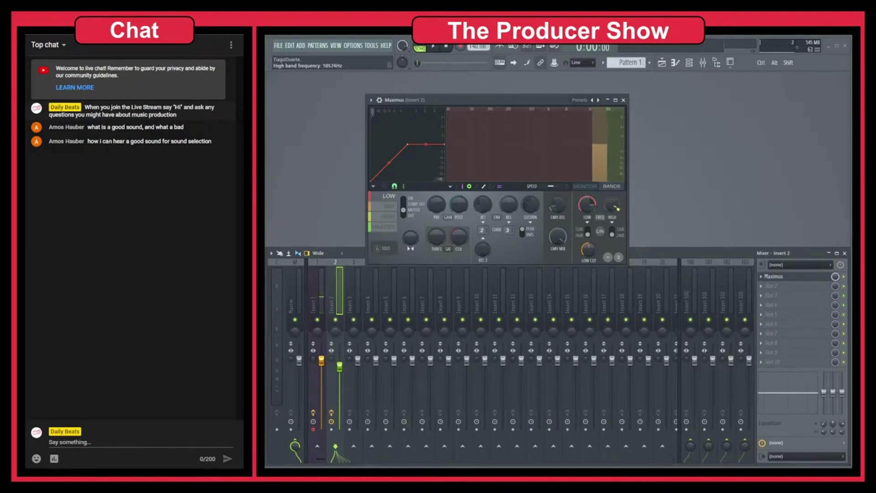
{"action": "key", "text": "space"}
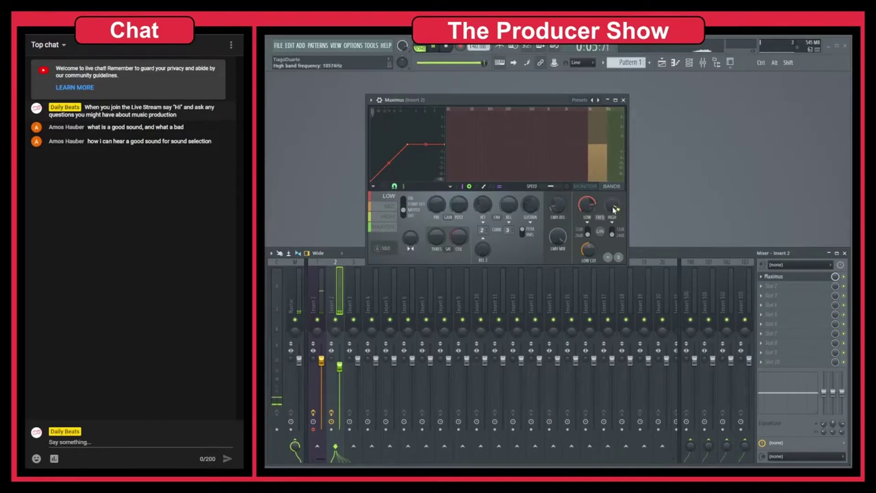
{"action": "key", "text": "space"}
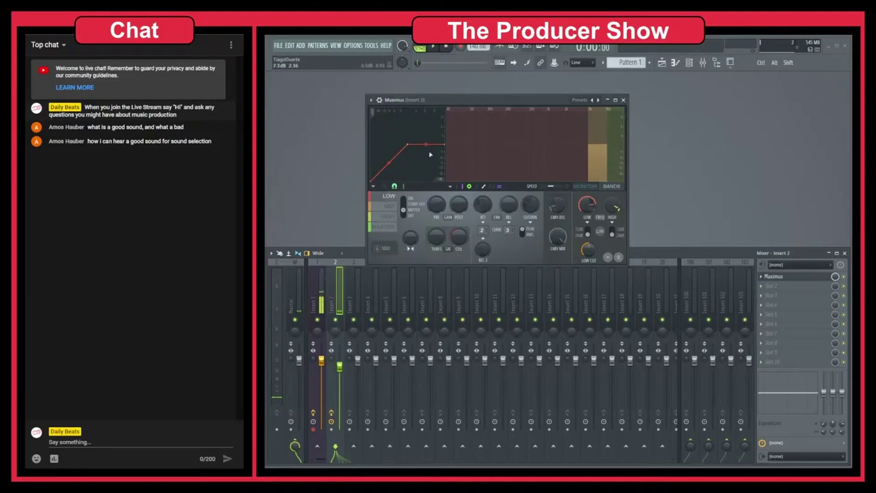
- Pull the mid-band curve down to -24.7 dB and bow it between points 2 and 3
{"action": "left_click", "coordinate": [395, 216]}
{"action": "left_click", "coordinate": [393, 207]}
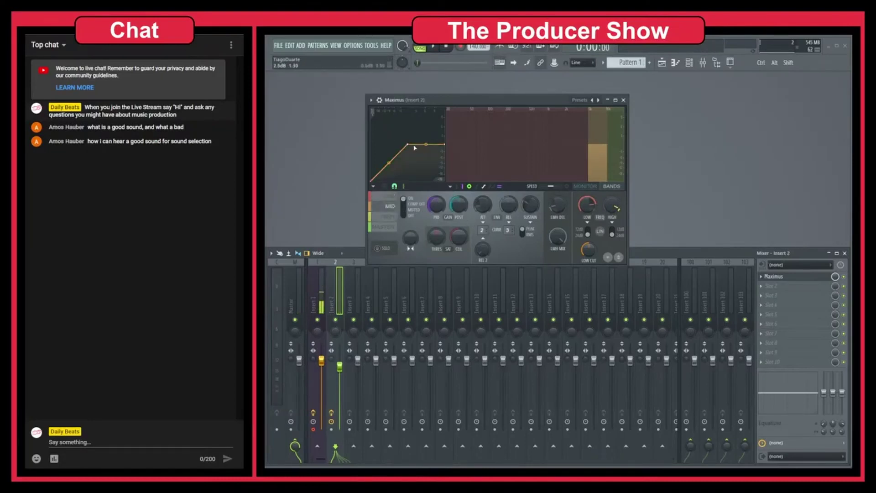
{"action": "left_click_drag", "start_coordinate": [410, 146], "coordinate": [379, 176]}
{"action": "key", "text": "space"}
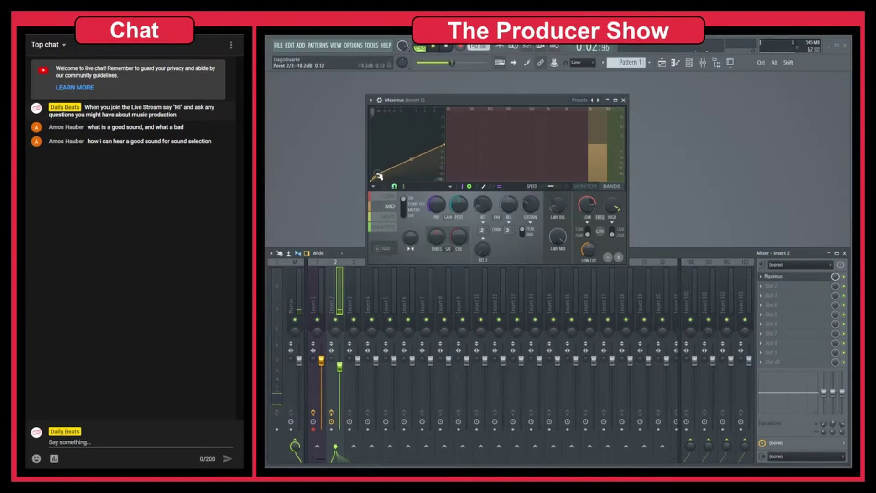
{"action": "left_click_drag", "start_coordinate": [444, 145], "coordinate": [443, 167]}
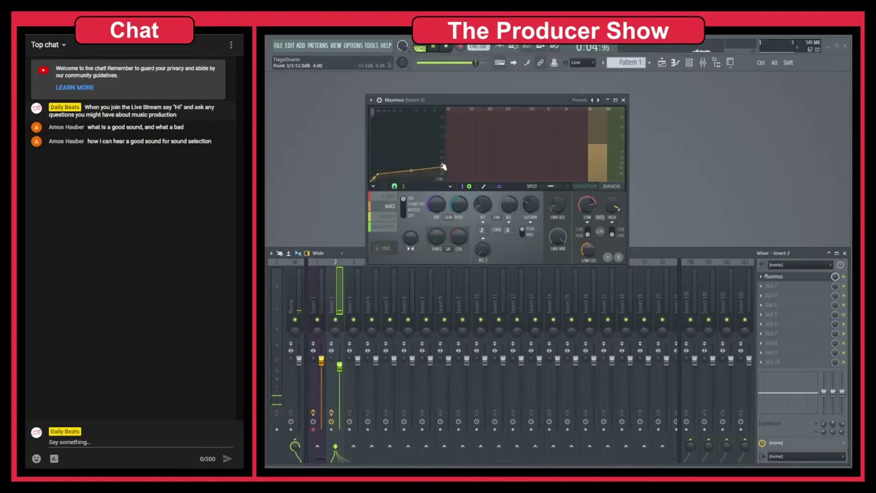
{"action": "left_click_drag", "start_coordinate": [377, 176], "coordinate": [376, 178]}
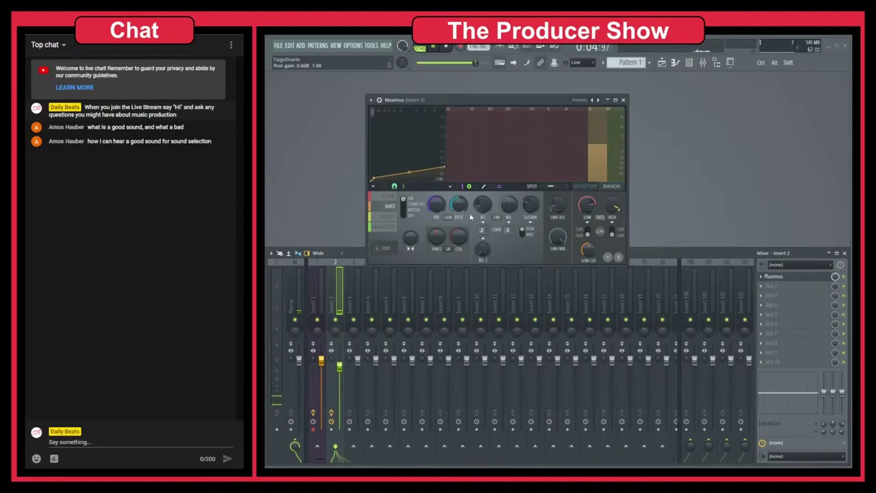
{"action": "left_click_drag", "start_coordinate": [427, 170], "coordinate": [444, 173]}
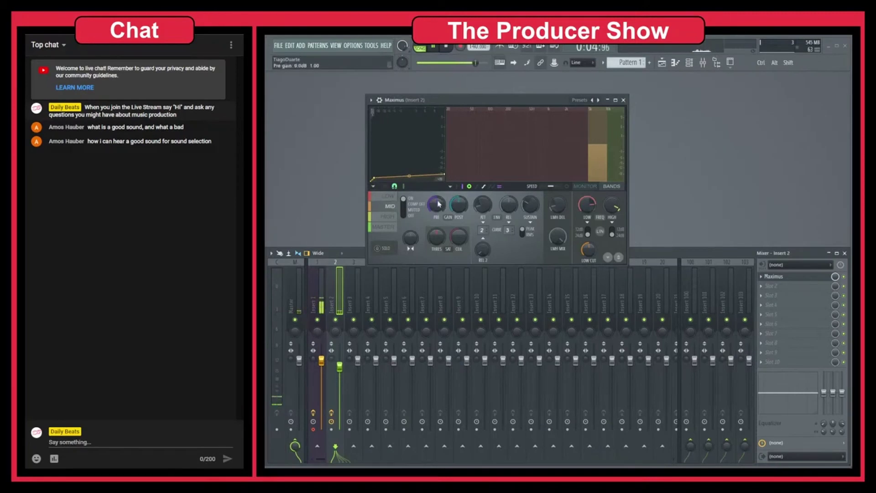
{"action": "key", "text": "space"}
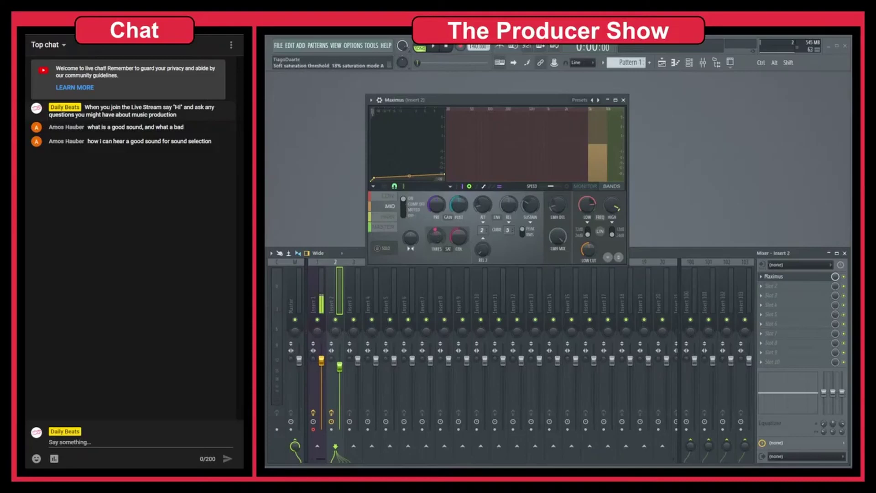
- Raise the mid band's soft saturation threshold to 90%
{"action": "left_click_drag", "start_coordinate": [435, 236], "coordinate": [434, 223]}
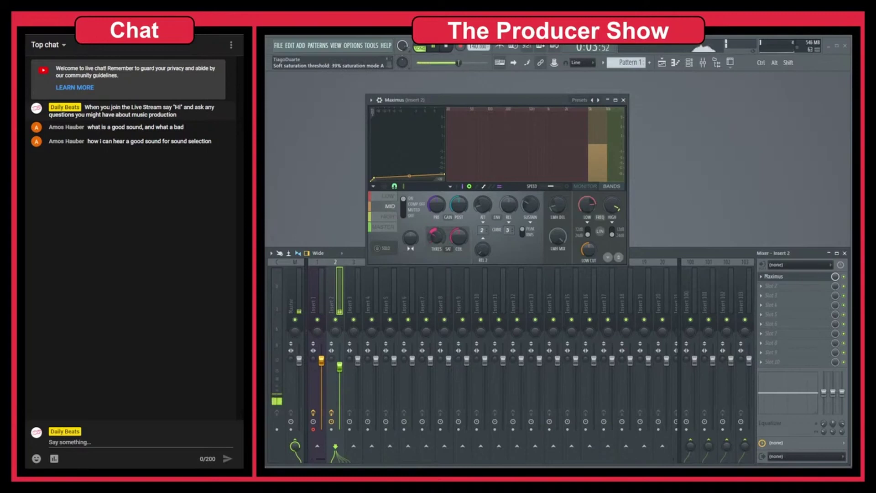
{"action": "right_click", "coordinate": [436, 233]}
{"action": "left_click", "coordinate": [451, 234]}
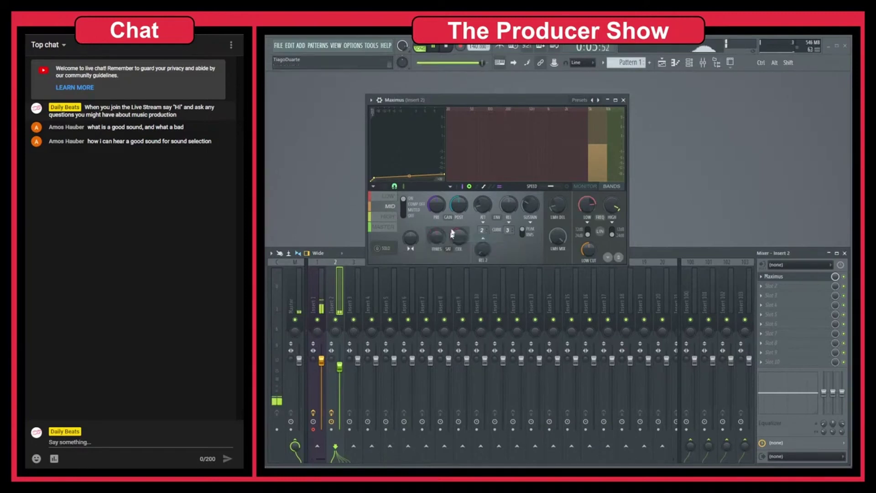
{"action": "key", "text": "space"}
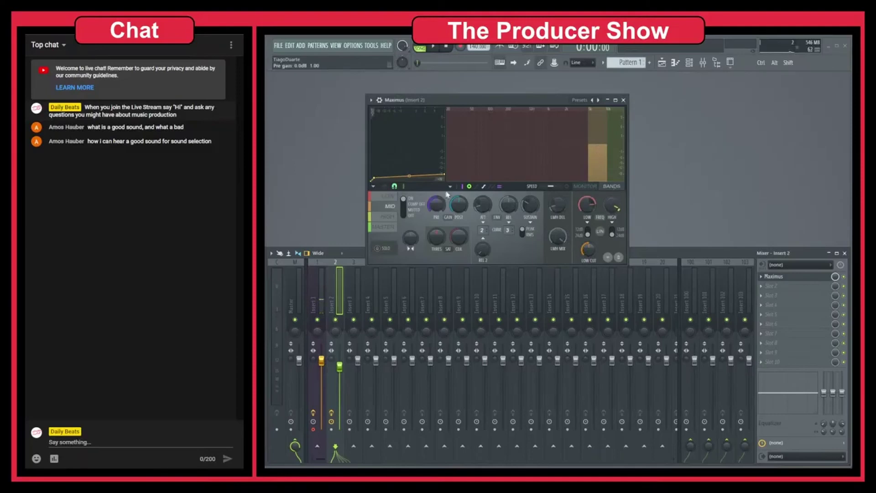
- Show Maximus's gain-reduction monitor and adjust the mid curve's second point to -30.0 dB during playback
{"action": "left_click", "coordinate": [609, 188]}
{"action": "key", "text": "space"}
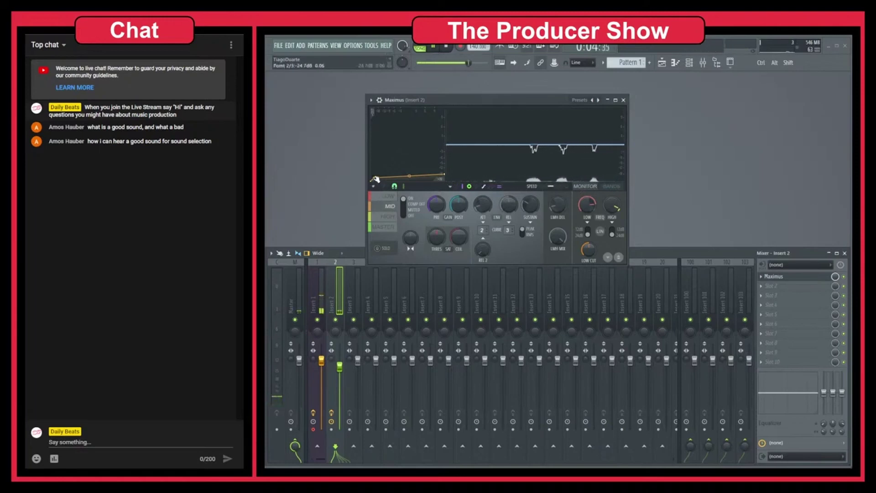
{"action": "left_click_drag", "start_coordinate": [373, 182], "coordinate": [375, 180]}
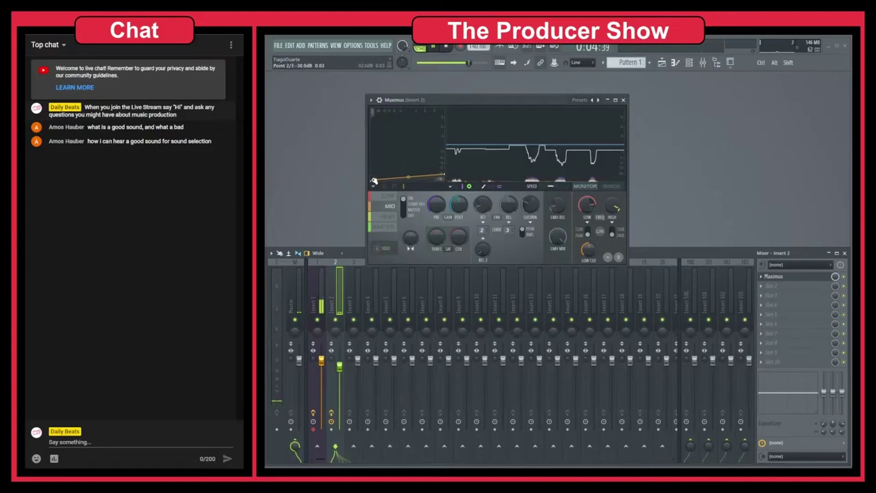
- Switch Maximus's low band from muted to off, check the high band, and return to mid
{"action": "left_click", "coordinate": [388, 195]}
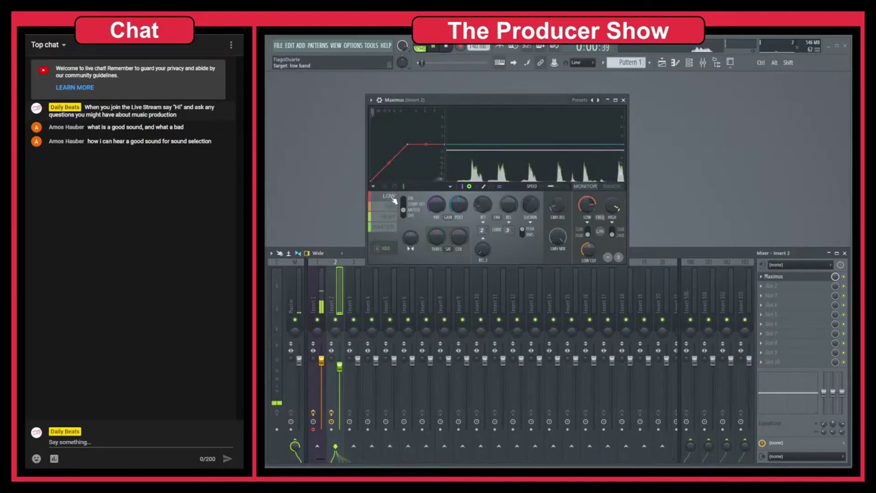
{"action": "left_click", "coordinate": [405, 216]}
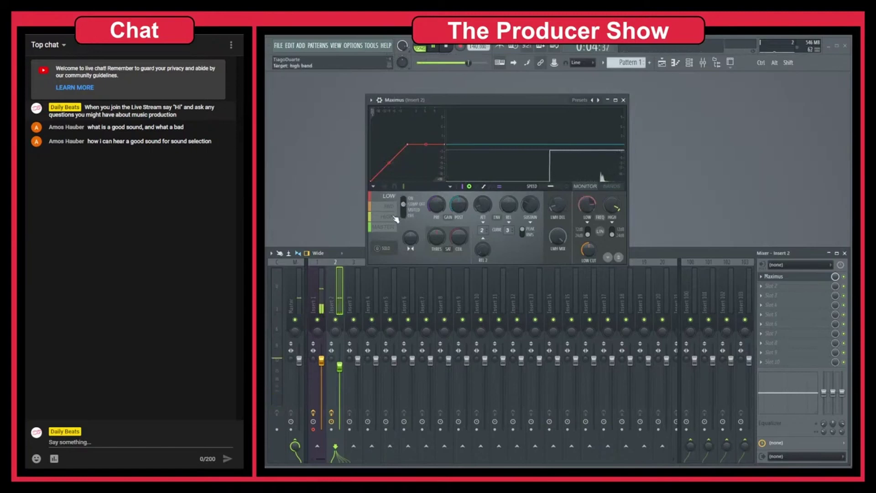
{"action": "left_click", "coordinate": [396, 216]}
{"action": "left_click", "coordinate": [389, 205]}
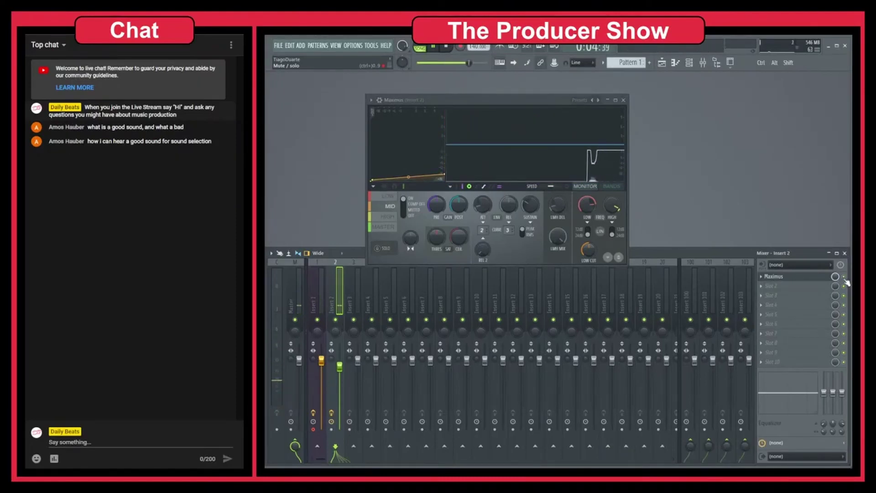
- Select the vocal clip's time range in the playlist and loop-play it beside Maximus
{"action": "key", "text": "space"}
{"action": "key", "text": "F5"}
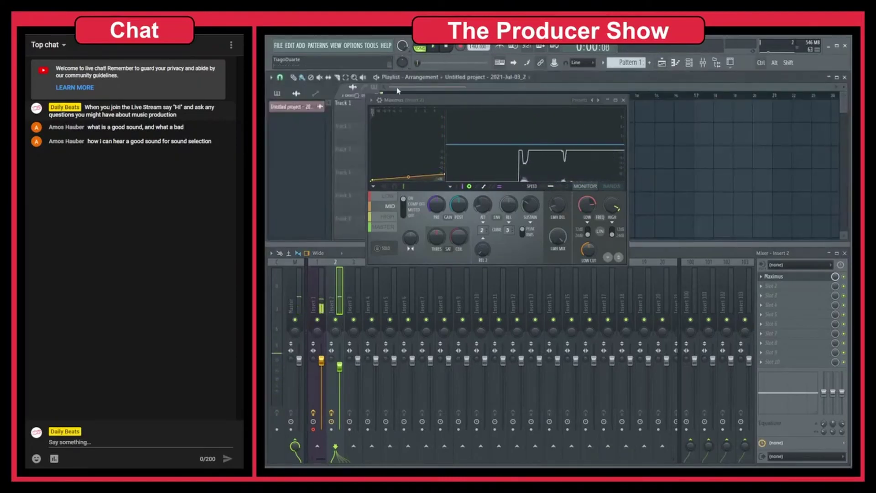
{"action": "left_click_drag", "start_coordinate": [447, 103], "coordinate": [465, 192]}
{"action": "scroll", "coordinate": [535, 100], "scroll_direction": "up", "scroll_amount": 3}
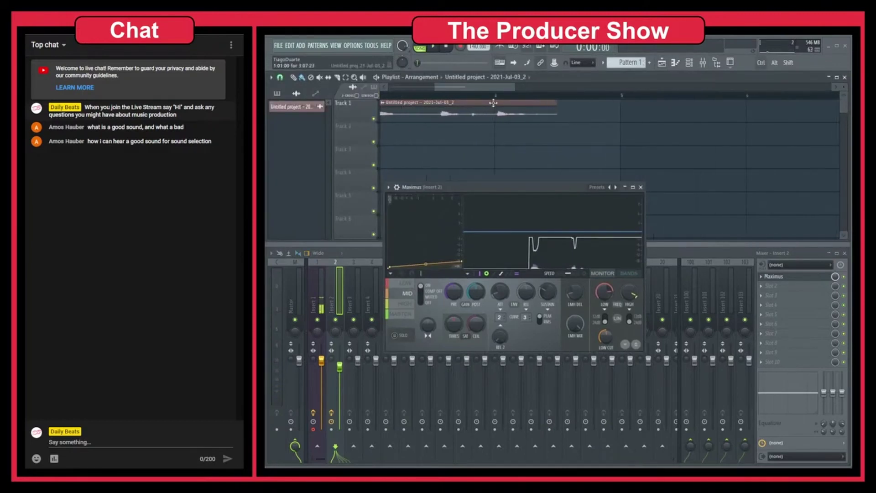
{"action": "left_click_drag", "start_coordinate": [531, 98], "coordinate": [408, 97]}
{"action": "key", "text": "space"}
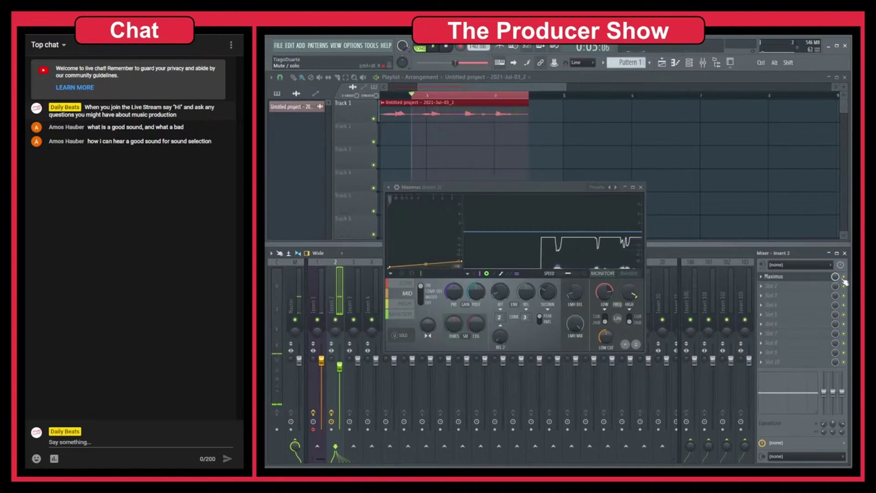
{"action": "left_click_drag", "start_coordinate": [515, 190], "coordinate": [525, 151]}
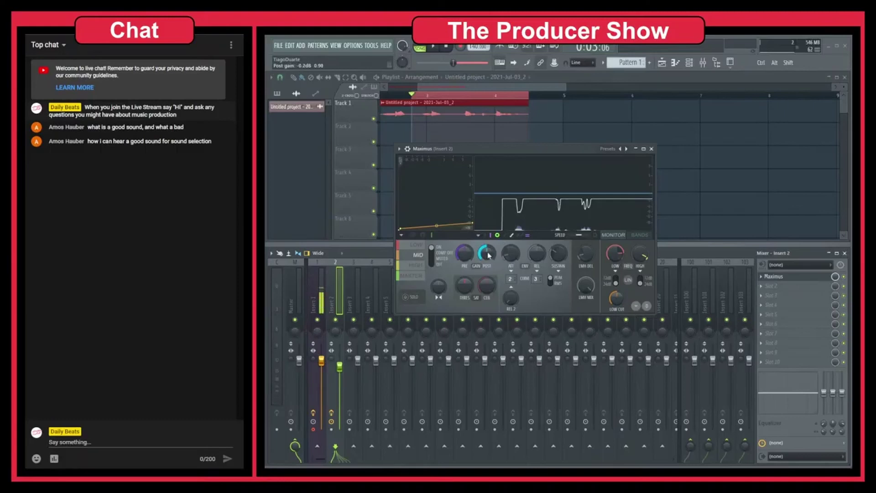
- Lower Maximus's mid-band post gain to about -3.5 dB while auditioning the vocal
{"action": "key", "text": "space"}
{"action": "left_click_drag", "start_coordinate": [488, 254], "coordinate": [487, 231]}
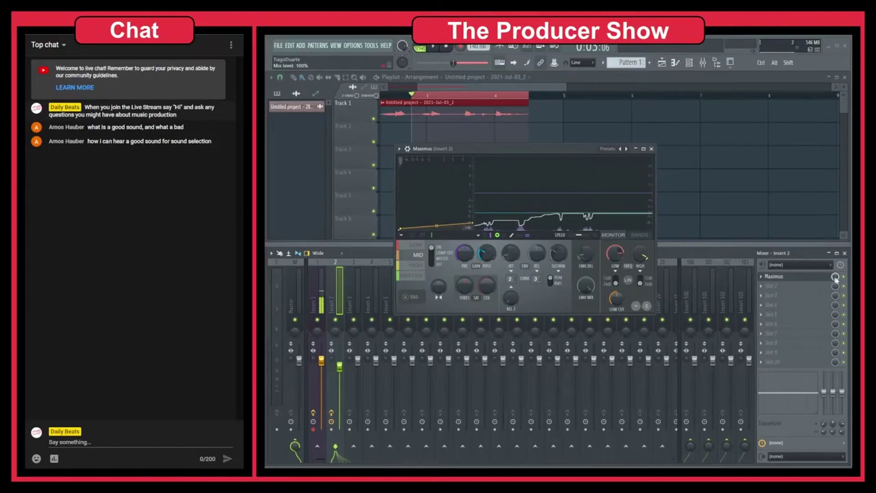
{"action": "key", "text": "space"}
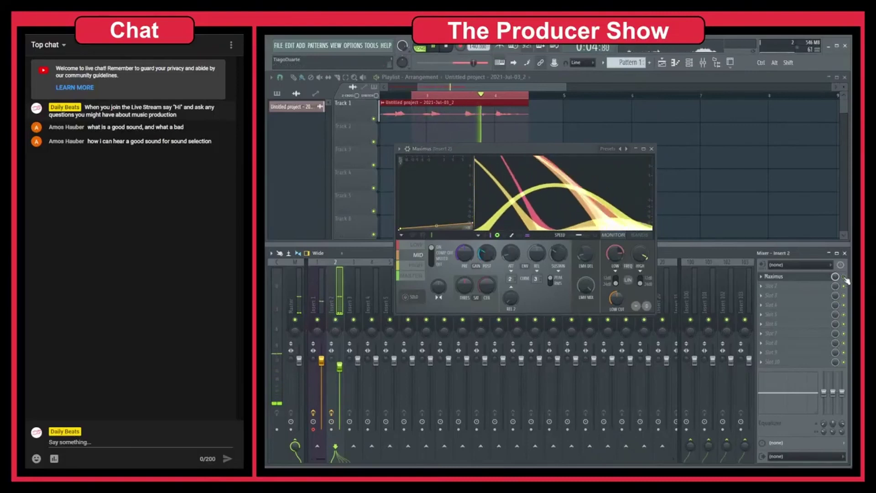
{"action": "key", "text": "space"}
{"action": "key", "text": "space"}
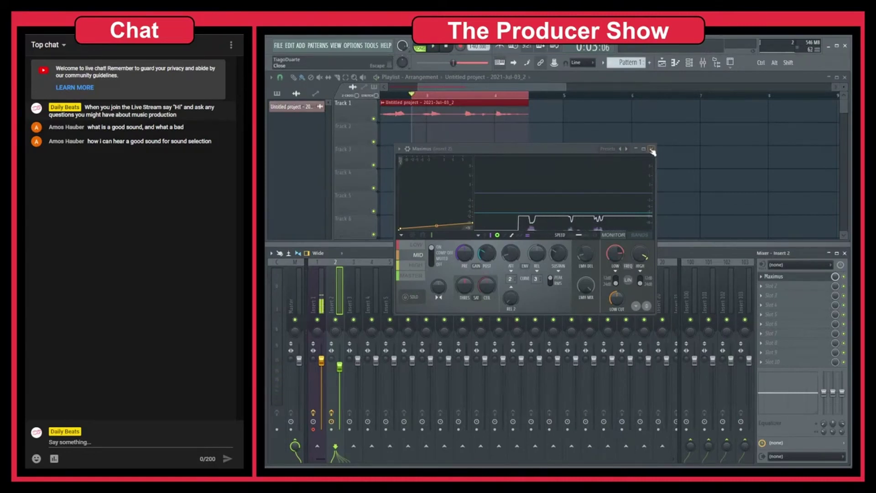
- Close Maximus and load Fruity Multiband Compressor into Insert 2's next slot, window fully visible
{"action": "left_click", "coordinate": [651, 149]}
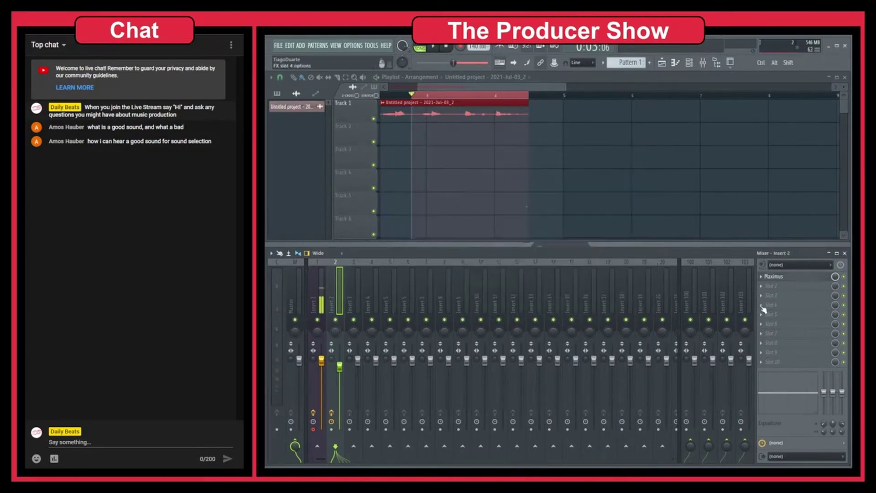
{"action": "left_click", "coordinate": [769, 287]}
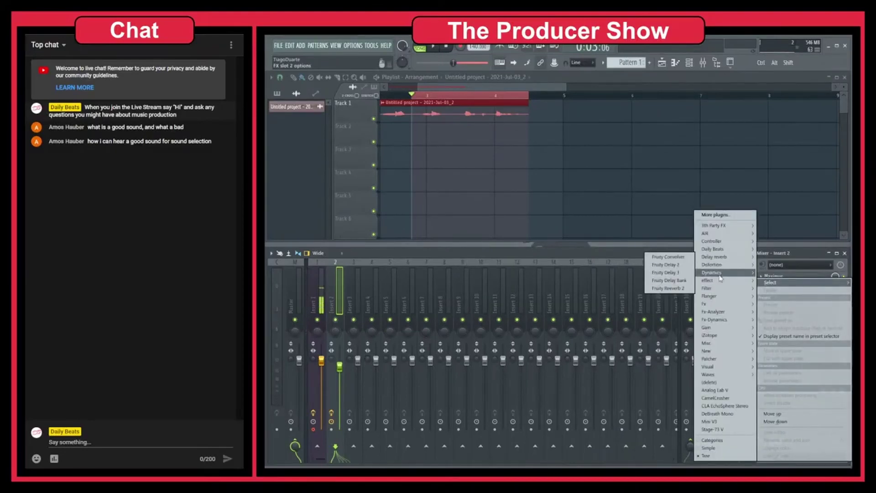
{"action": "mouse_move", "coordinate": [726, 272]}
{"action": "left_click", "coordinate": [669, 289]}
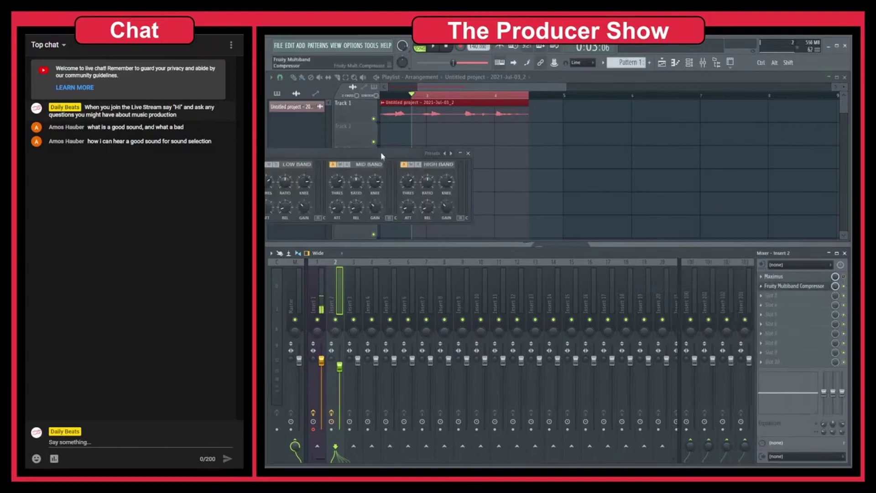
{"action": "left_click_drag", "start_coordinate": [379, 162], "coordinate": [540, 166]}
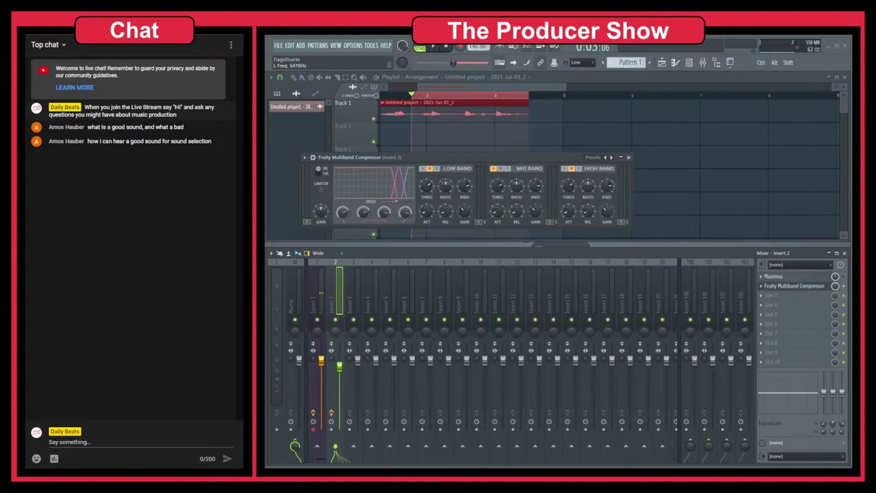
- With playback running, set the compressor's mid-band ratio to 3.1:1 and mid-band attack to 10 ms
{"action": "key", "text": "space"}
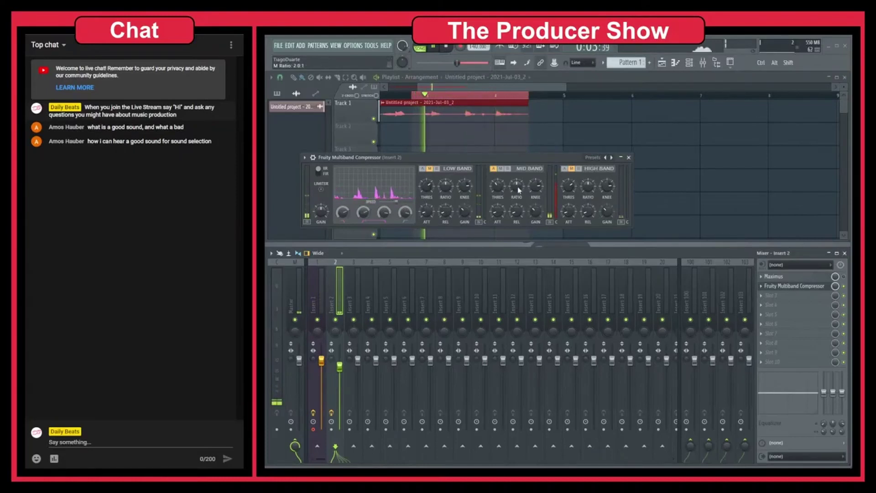
{"action": "left_click_drag", "start_coordinate": [518, 194], "coordinate": [537, 190]}
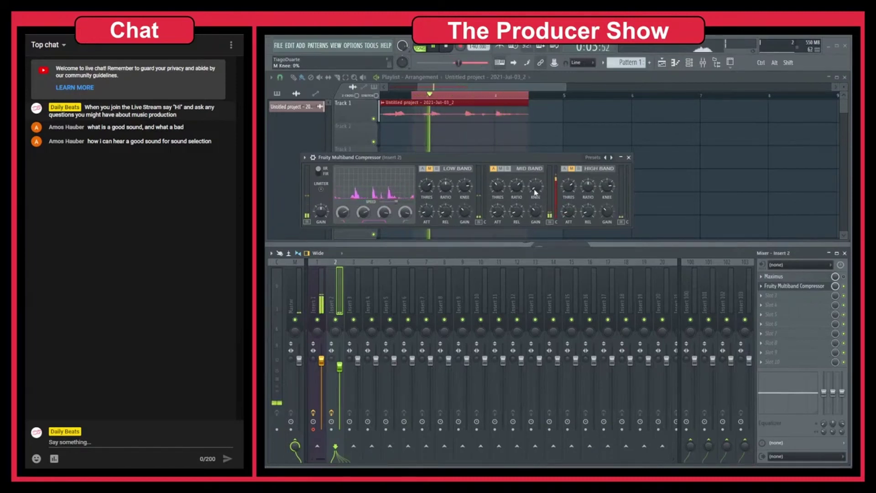
{"action": "left_click_drag", "start_coordinate": [497, 210], "coordinate": [517, 208]}
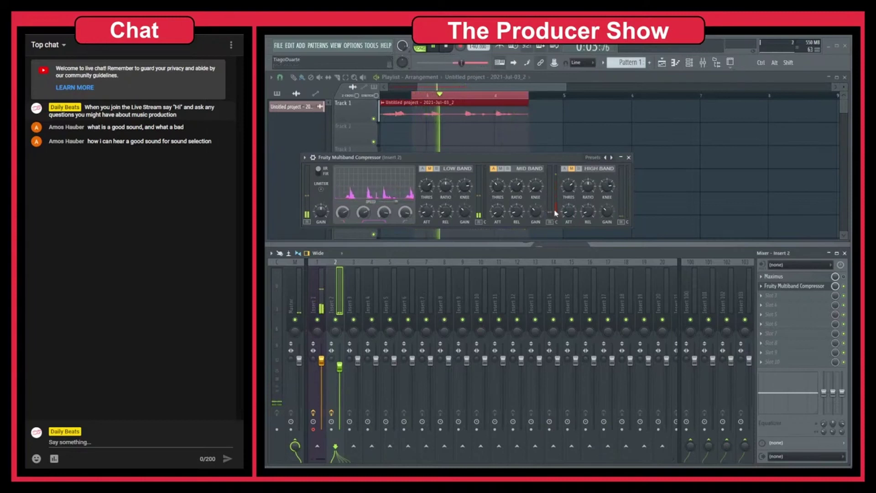
- Bypass the compressor's low band and bring the Maximus window on Insert 2 back up
{"action": "left_click", "coordinate": [438, 169]}
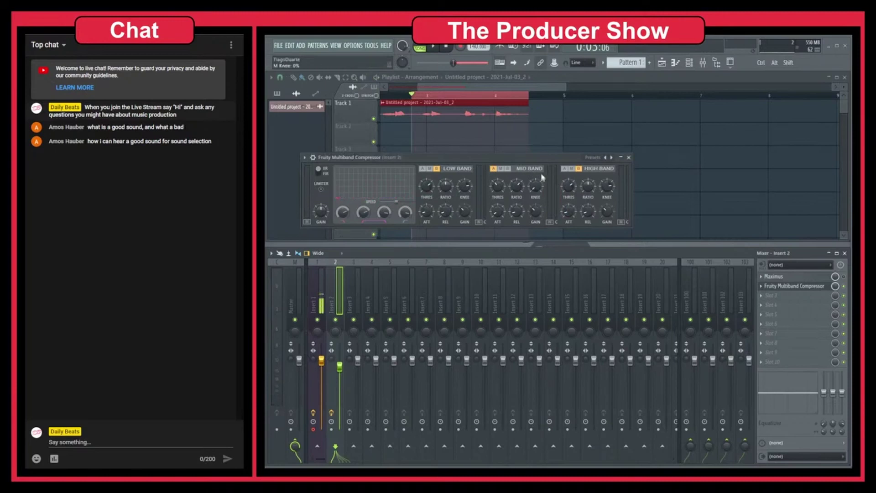
{"action": "left_click", "coordinate": [776, 276]}
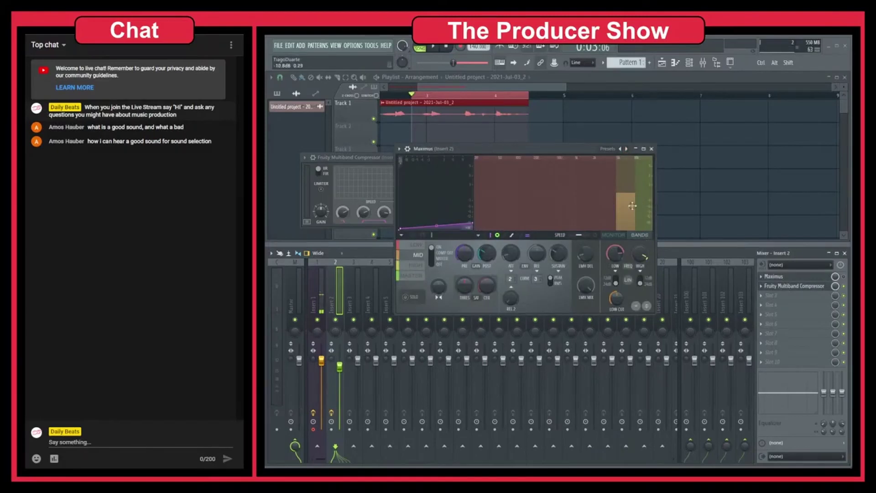
- Close both plugin windows, reopen Maximus, and load its De-esser narrow-band preset
{"action": "left_click", "coordinate": [653, 149]}
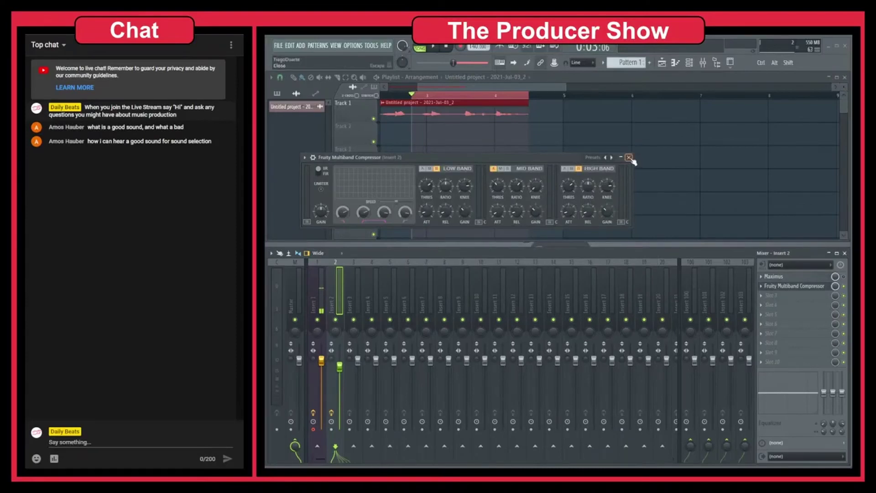
{"action": "left_click", "coordinate": [629, 157]}
{"action": "left_click", "coordinate": [796, 286]}
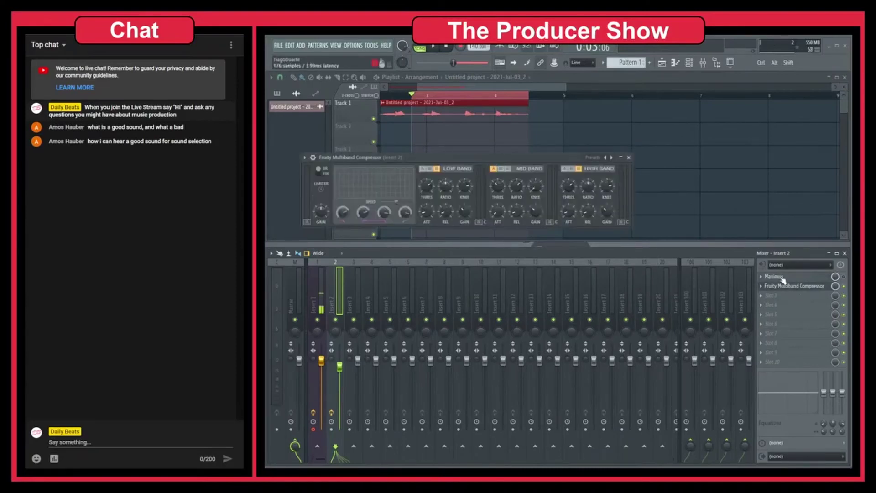
{"action": "left_click", "coordinate": [795, 286]}
{"action": "left_click", "coordinate": [776, 276]}
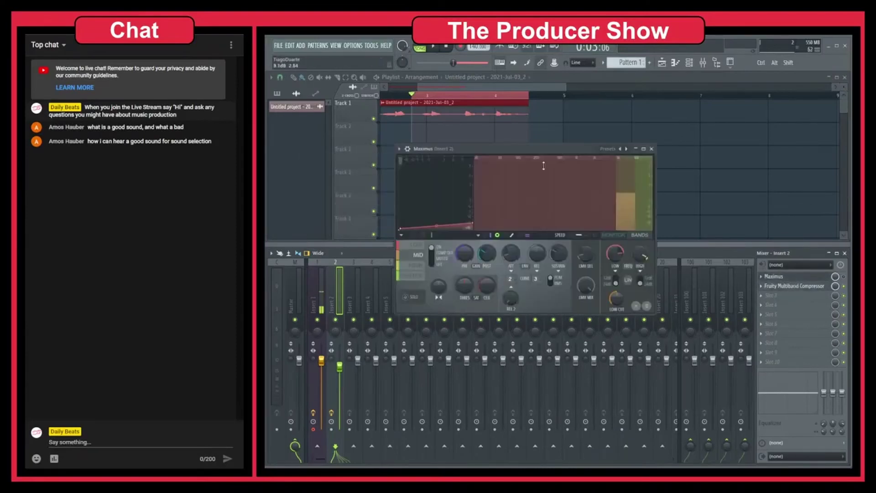
{"action": "left_click", "coordinate": [621, 149]}
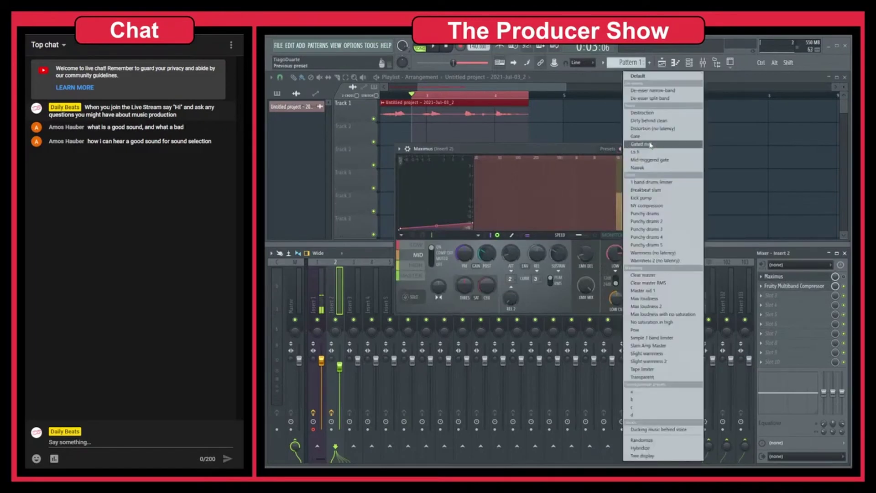
{"action": "left_click", "coordinate": [656, 90]}
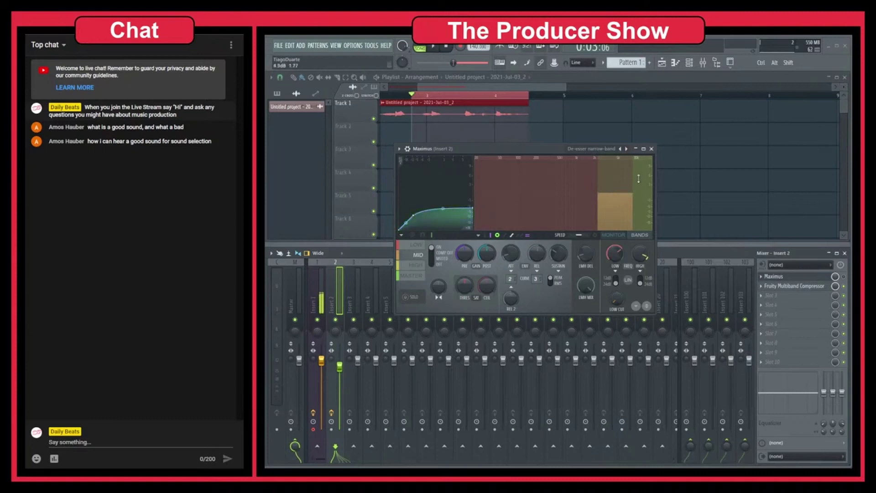
- Review Maximus's low and high bands, then load the De-esser split-band preset
{"action": "left_click", "coordinate": [416, 245]}
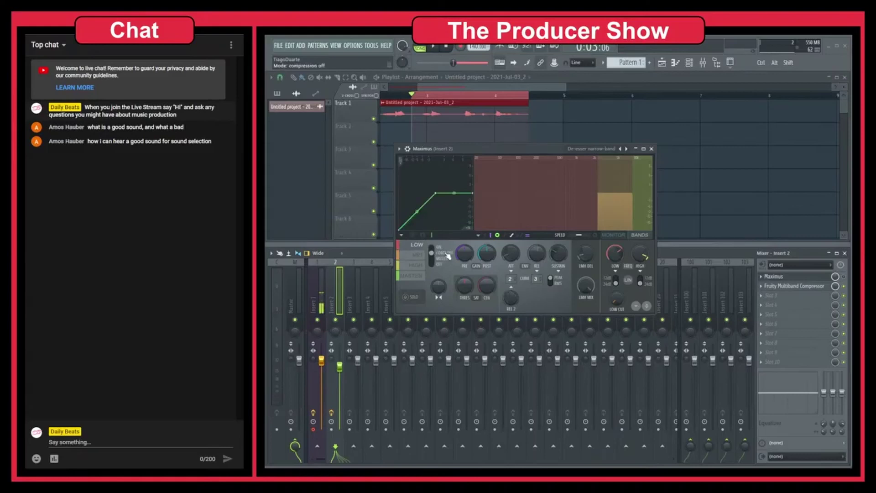
{"action": "left_click", "coordinate": [420, 263]}
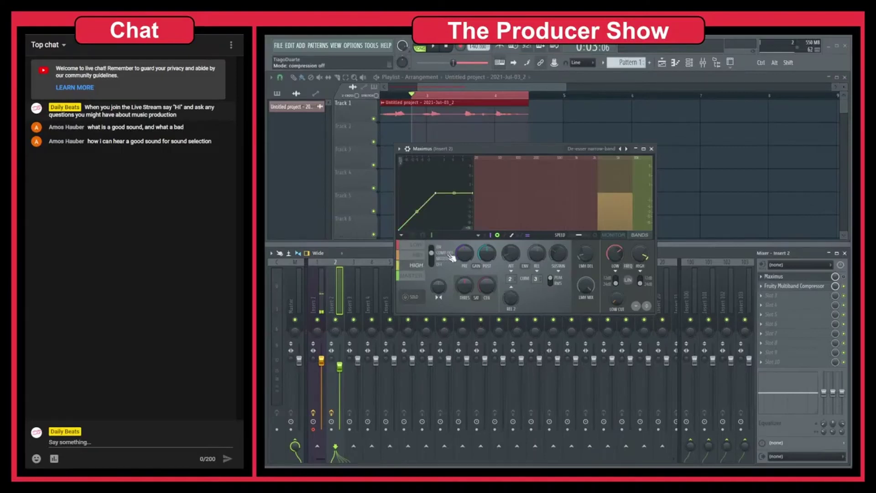
{"action": "left_click", "coordinate": [626, 149]}
{"action": "left_click", "coordinate": [666, 98]}
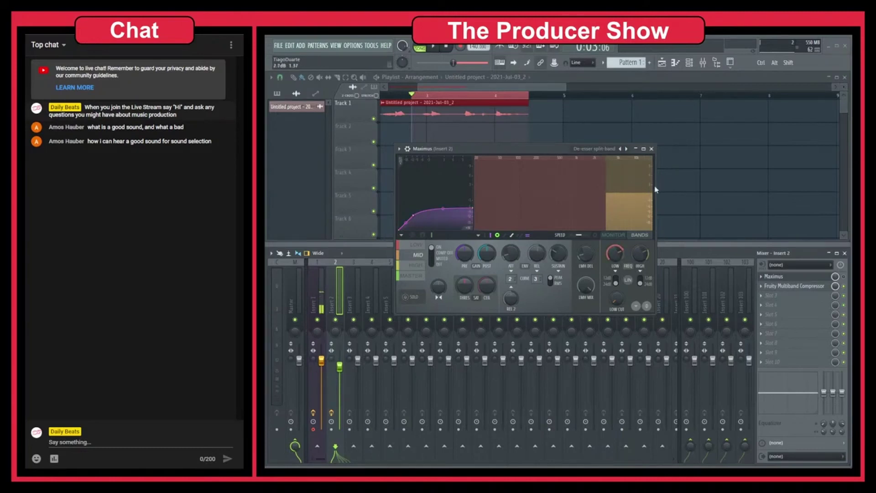
- Raise the Maximus low band crossover frequency to about 5011 Hz
{"action": "left_click_drag", "start_coordinate": [615, 253], "coordinate": [615, 247]}
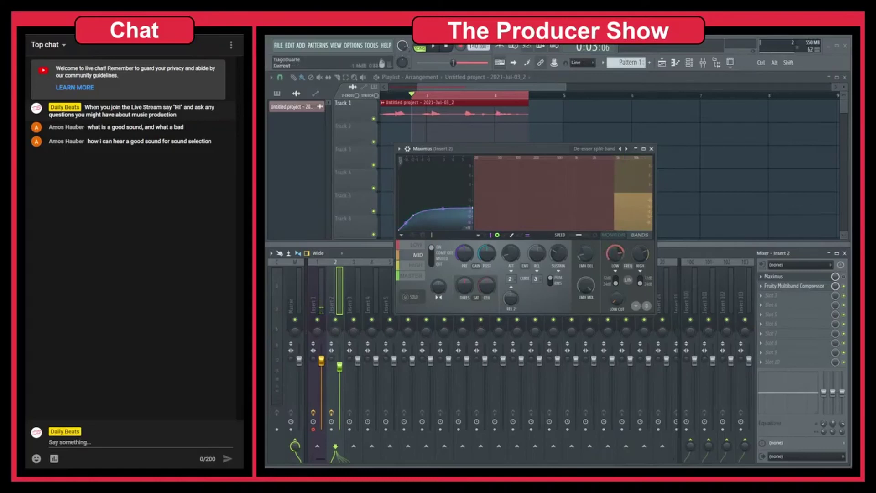
{"action": "left_click_drag", "start_coordinate": [531, 150], "coordinate": [529, 151]}
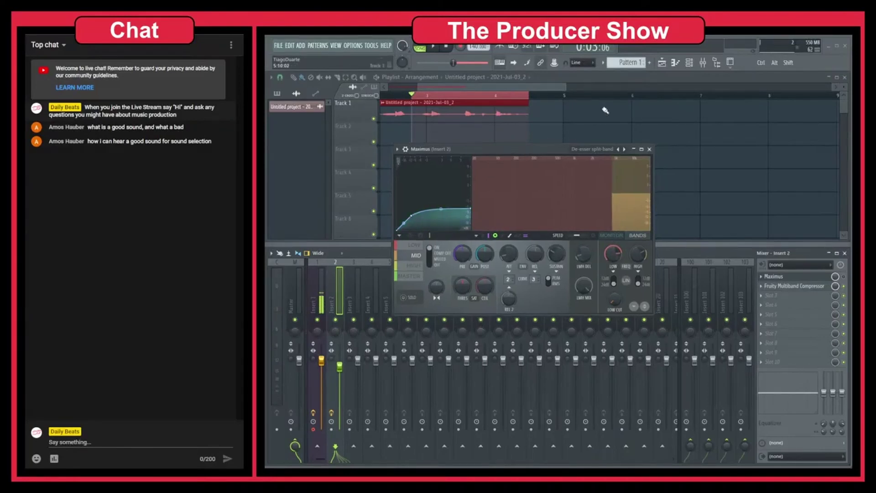
{"action": "scroll", "coordinate": [639, 131], "scroll_direction": "left", "scroll_amount": 2}
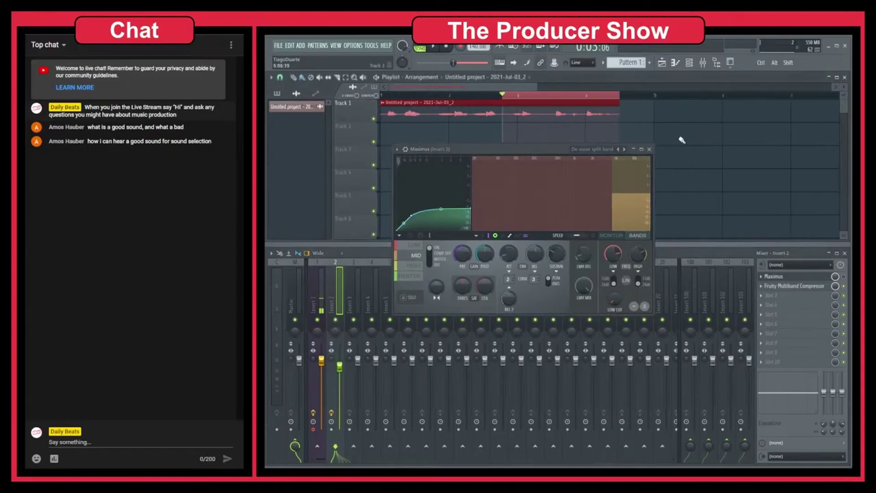
{"action": "left_click", "coordinate": [282, 47]}
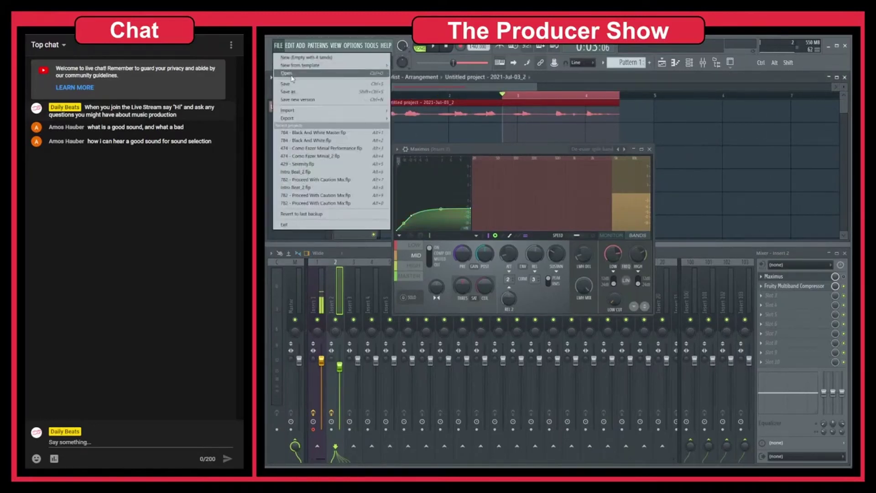
{"action": "left_click", "coordinate": [292, 75]}
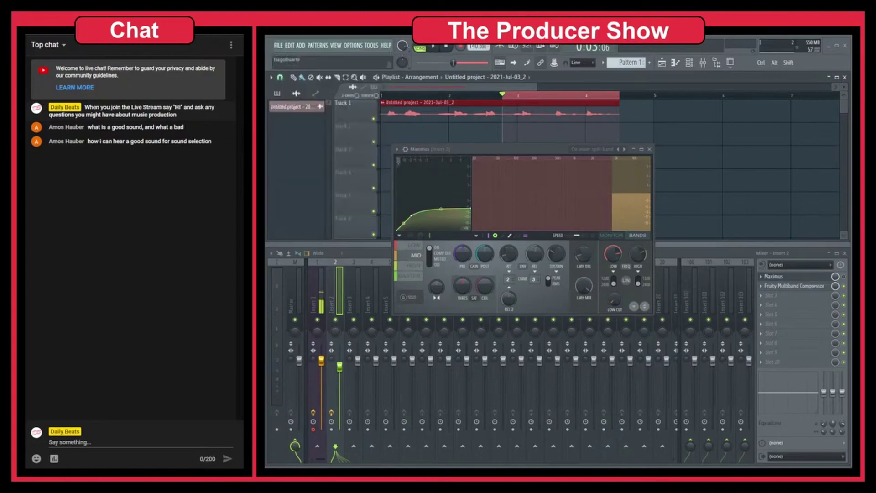